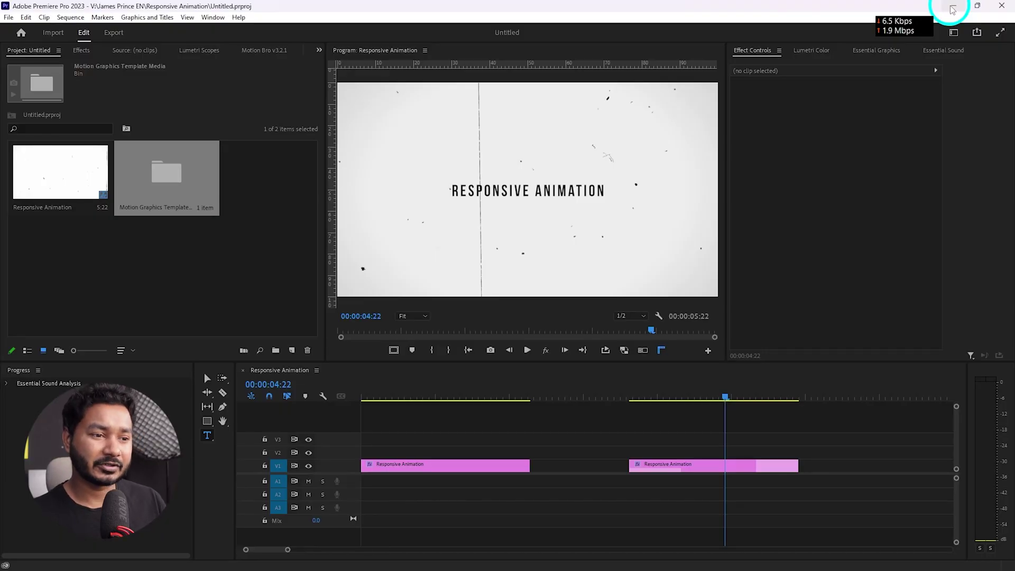
# Preview the first Responsive Animation clip and trim its end to about 1:16.
pyautogui.click(423, 382)
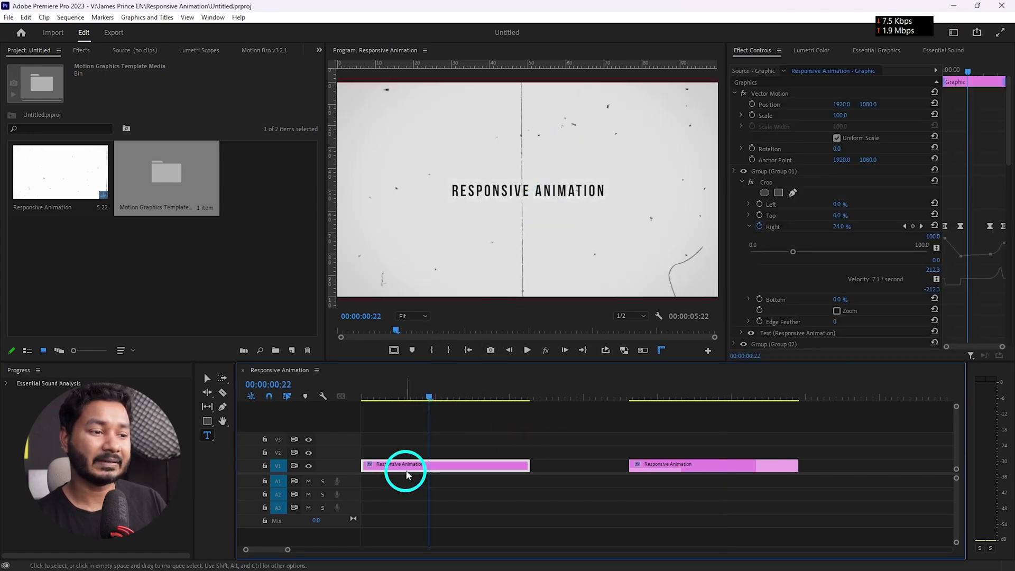
pyautogui.moveTo(408, 396); pyautogui.dragTo(344, 404)
pyautogui.press('space')
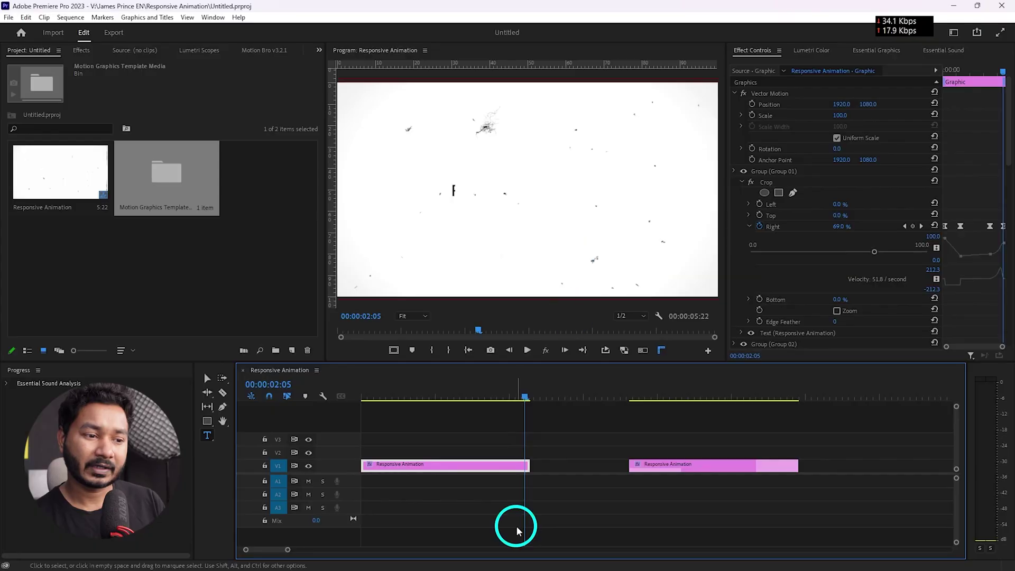
pyautogui.moveTo(523, 462); pyautogui.dragTo(479, 463)
# Play back the trimmed first clip, then the second clip's animation.
pyautogui.moveTo(392, 403); pyautogui.dragTo(349, 411)
pyautogui.press('space')
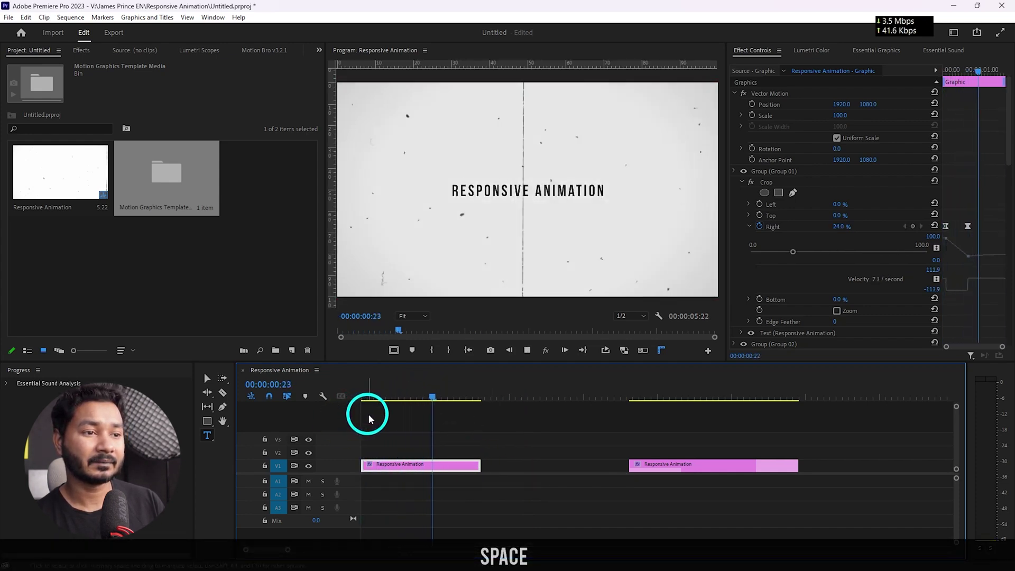
pyautogui.press('space')
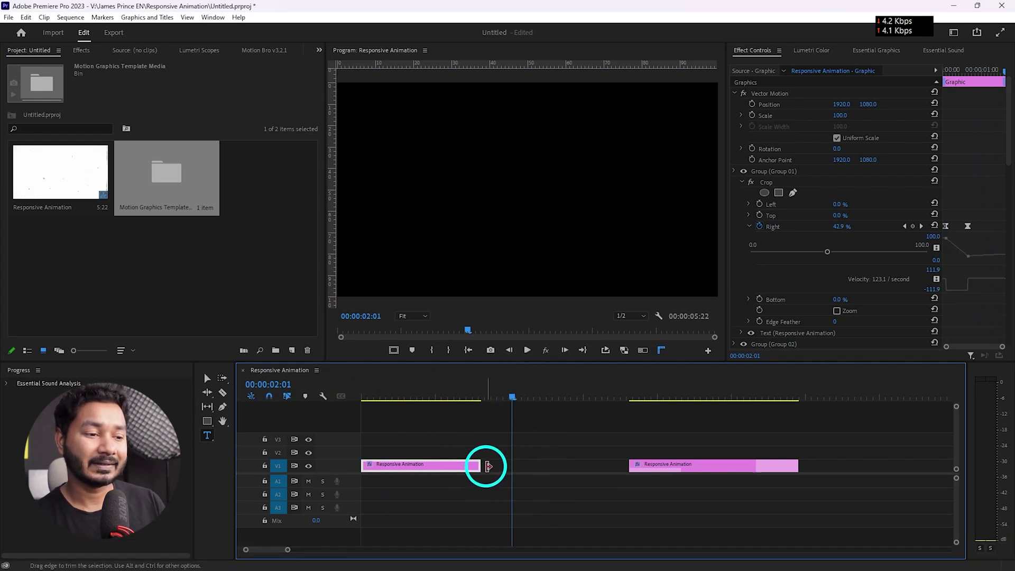
pyautogui.click(629, 397)
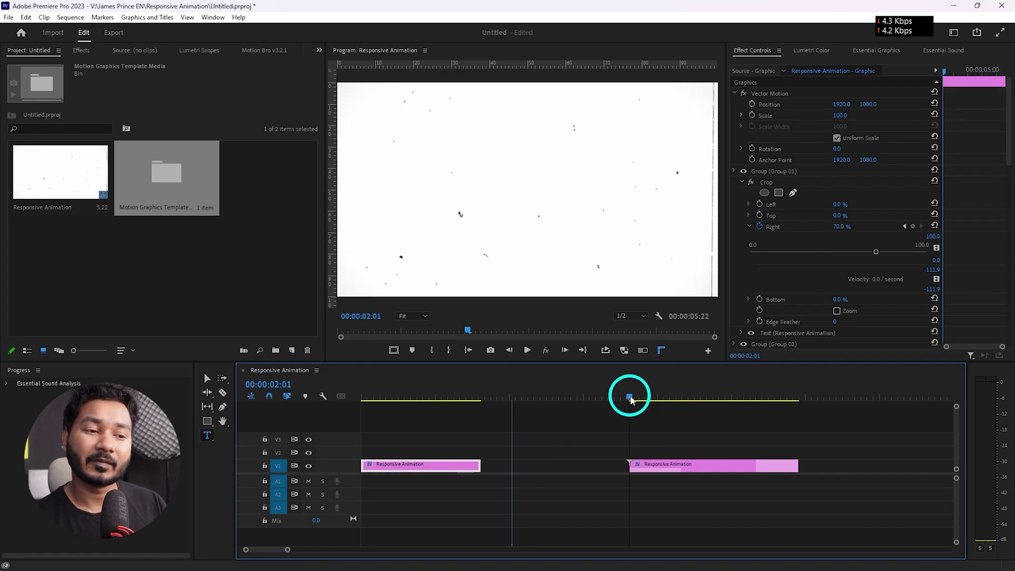
pyautogui.press('space')
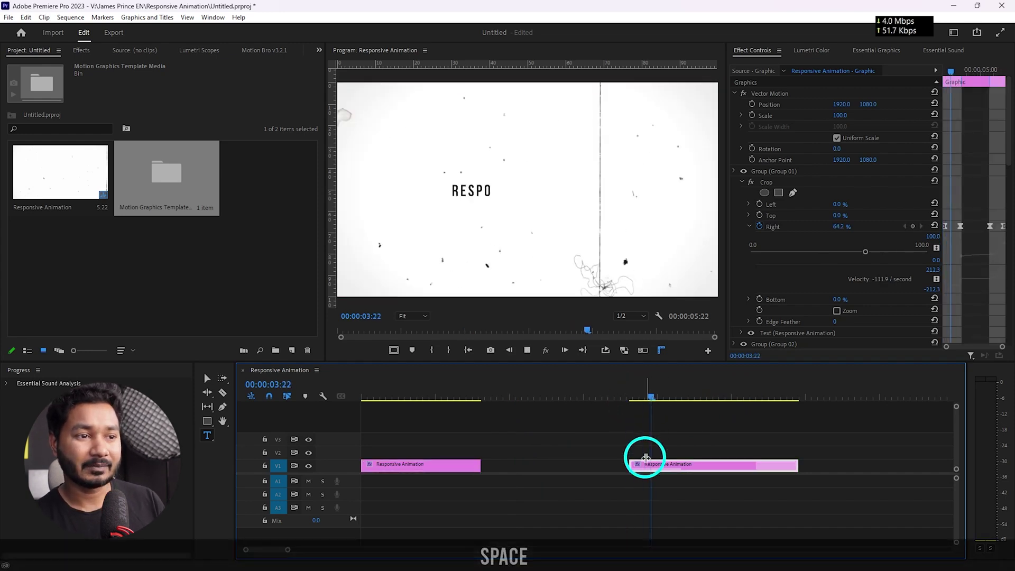
pyautogui.press('space')
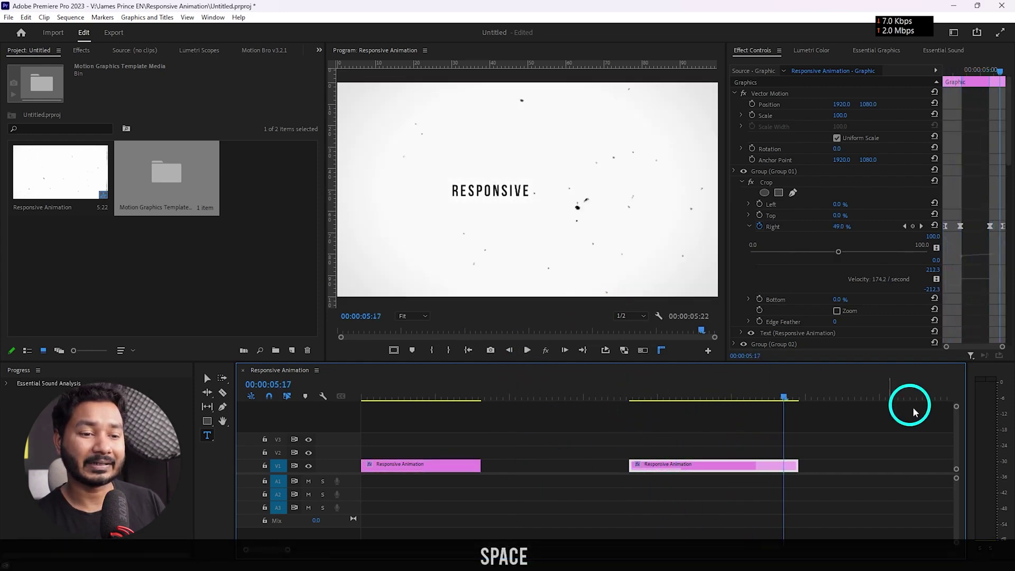
# Shorten the second clip's end and scrub through its outro to check it.
pyautogui.moveTo(797, 463); pyautogui.dragTo(765, 464)
pyautogui.click(635, 395)
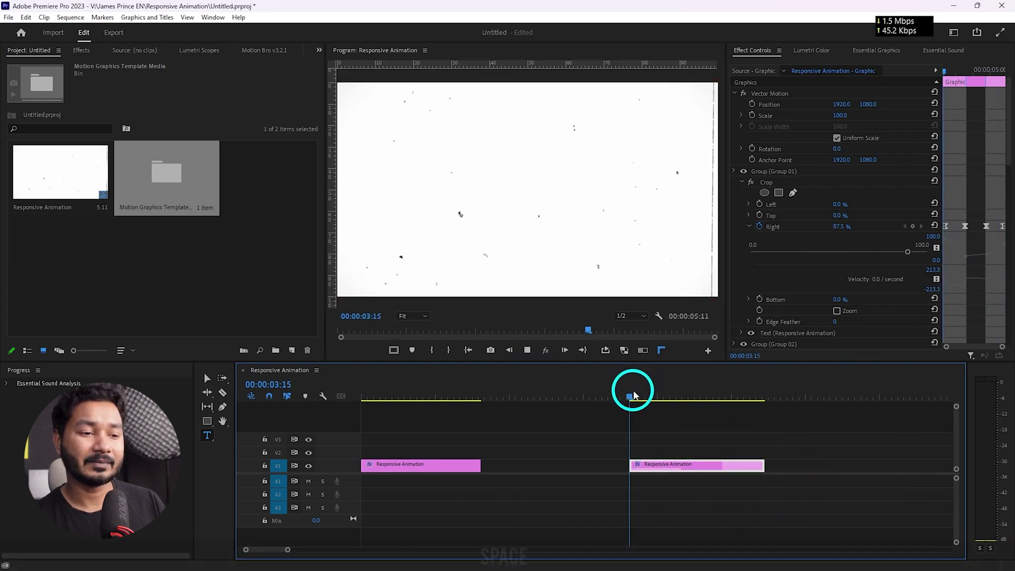
pyautogui.press('space')
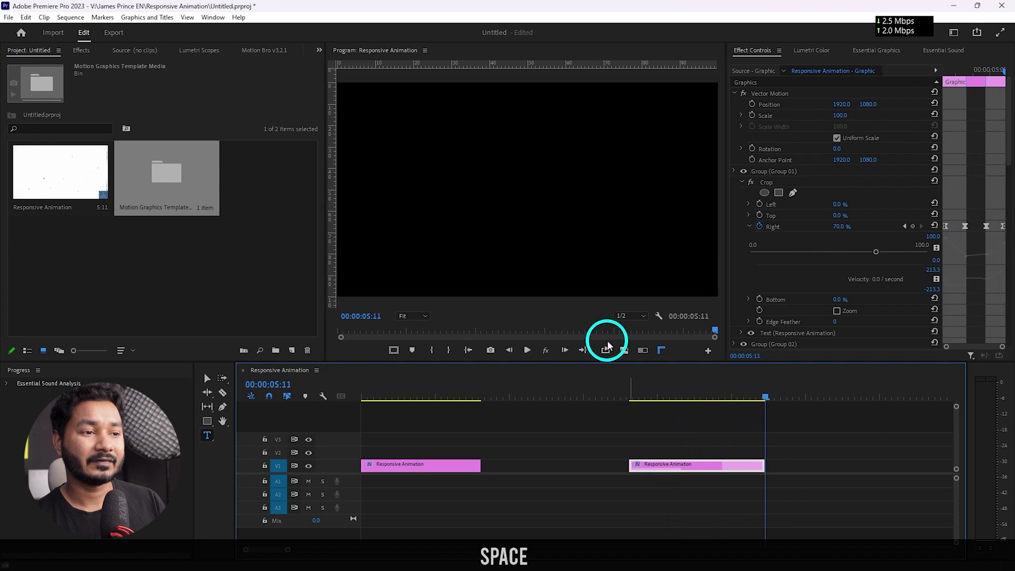
pyautogui.press('space')
pyautogui.click(731, 398)
pyautogui.moveTo(748, 400); pyautogui.dragTo(751, 405)
pyautogui.scroll(-3, 757, 473)
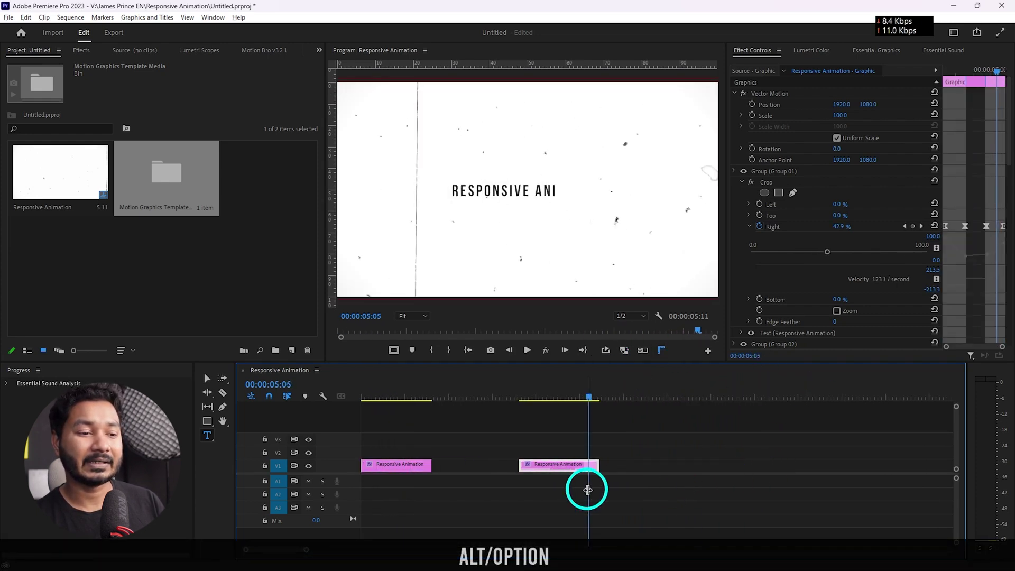
# Stretch the second clip out to about 10:04 and replay its intro and outro.
pyautogui.moveTo(593, 463); pyautogui.dragTo(804, 465)
pyautogui.click(519, 395)
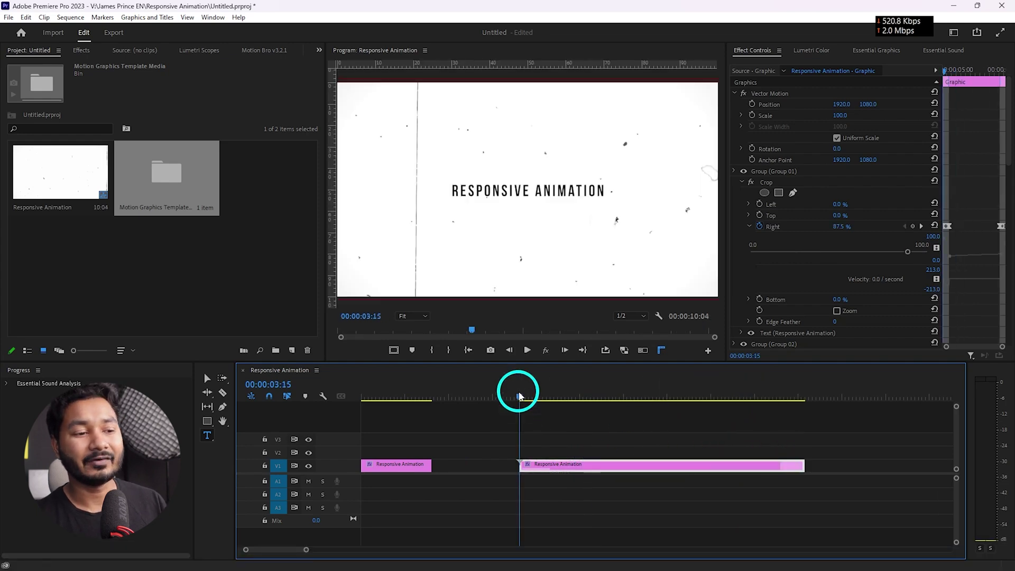
pyautogui.press('space')
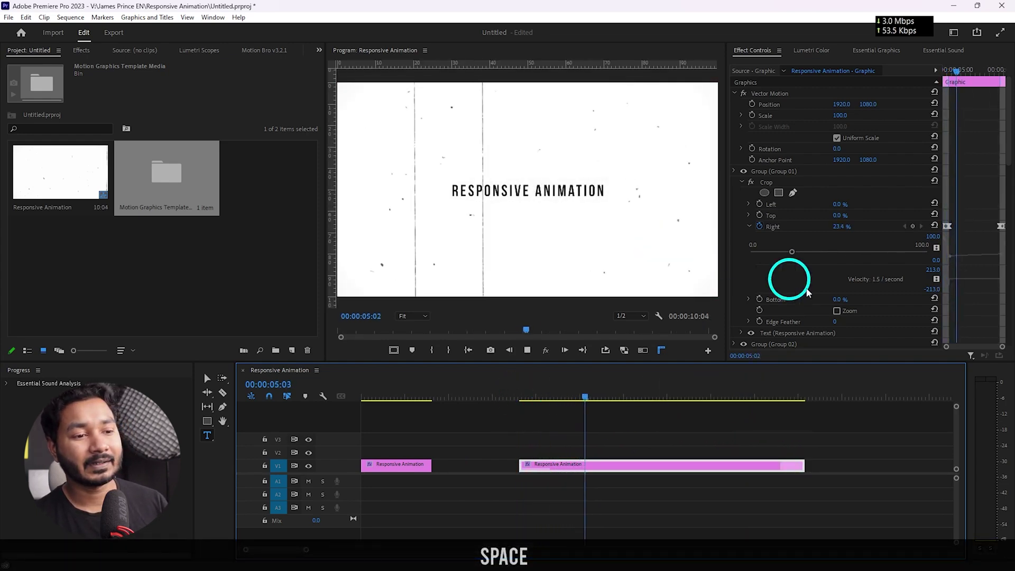
pyautogui.click(769, 399)
pyautogui.press('space')
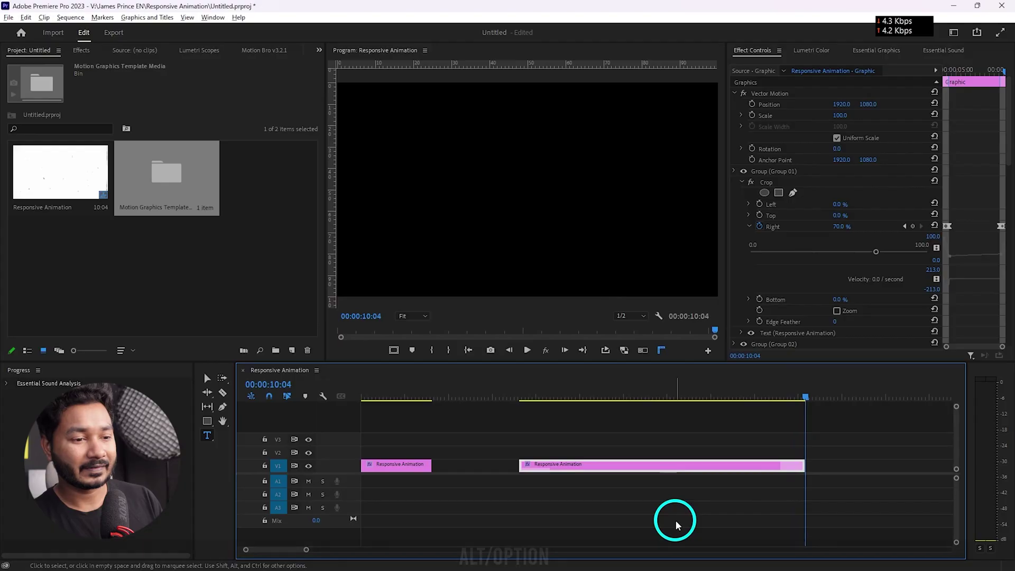
# Delete both Responsive Animation clips from V1 and click in the frame for a new title.
pyautogui.scroll(-3, 415, 432)
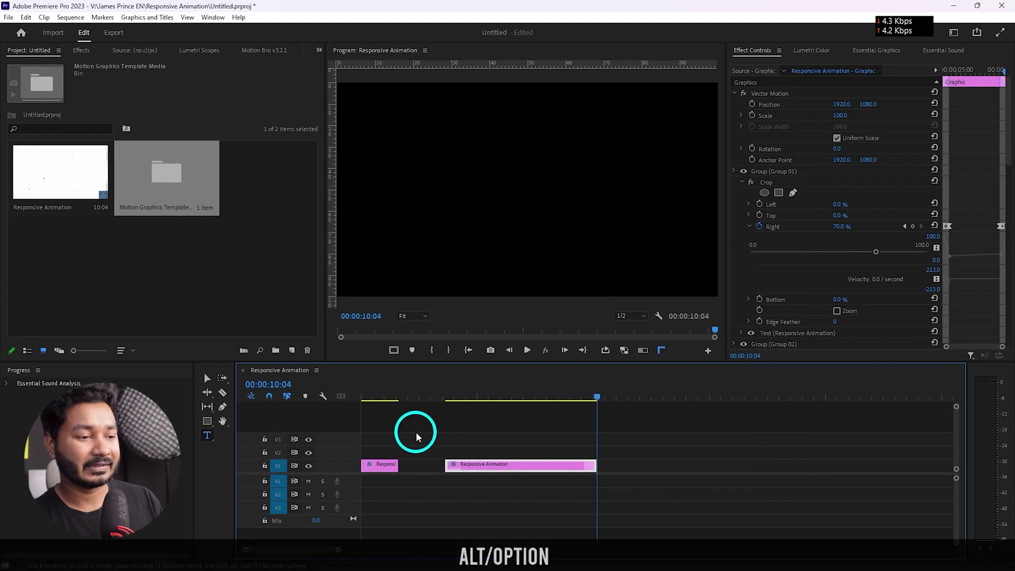
pyautogui.moveTo(490, 442); pyautogui.dragTo(382, 486)
pyautogui.press('Delete')
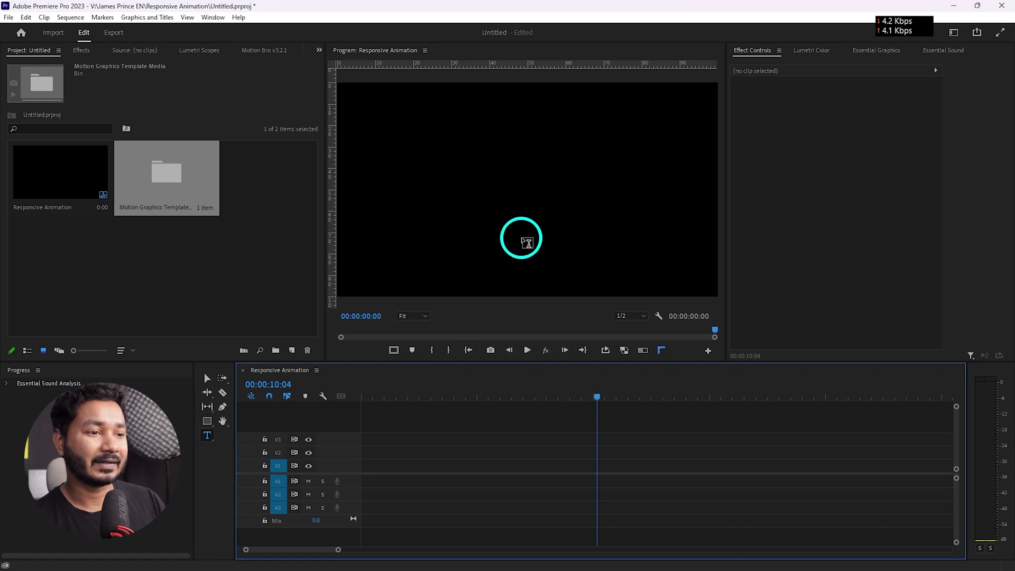
pyautogui.click(506, 197)
# Type 'RESPONSIVE ANIMATION' as the title text and select all of it.
pyautogui.write('RE')
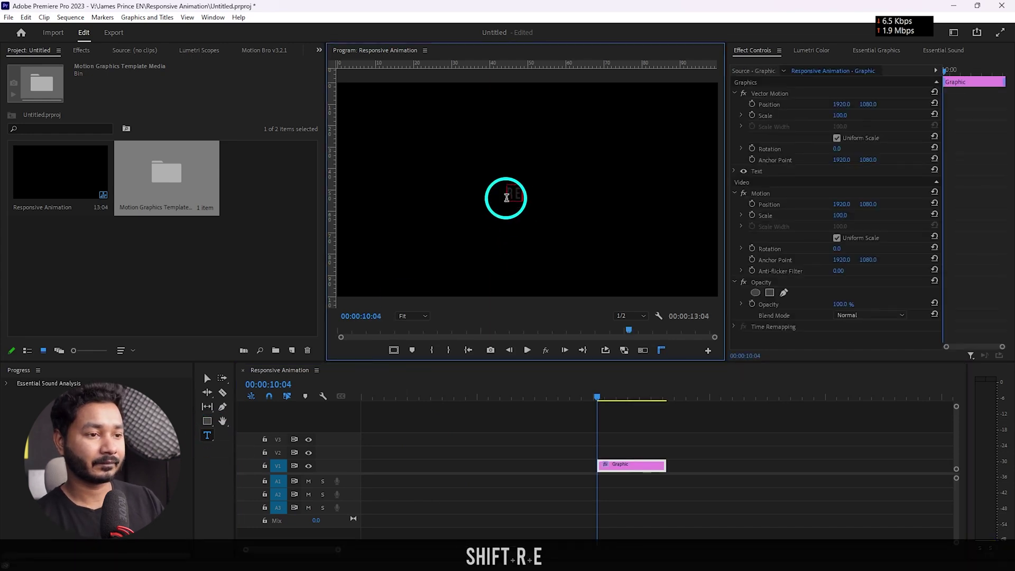
pyautogui.write('SPONSIVE')
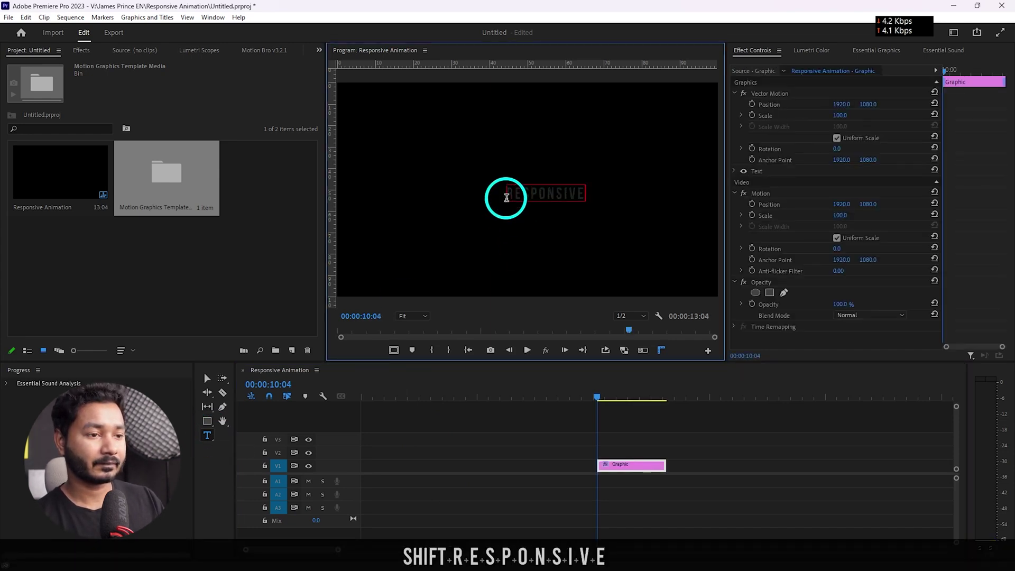
pyautogui.write(' ANIMATION')
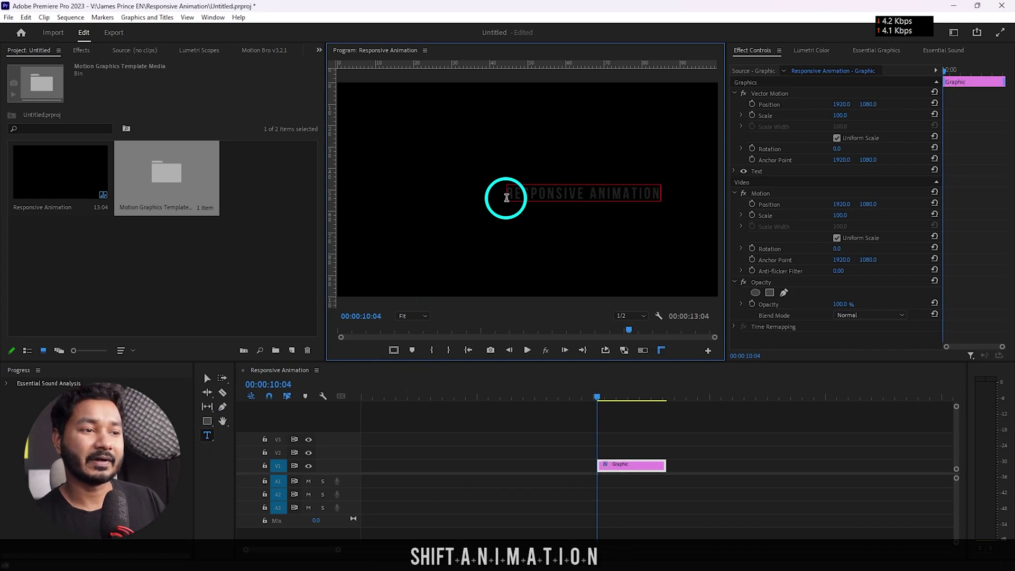
pyautogui.tripleClick(539, 196)
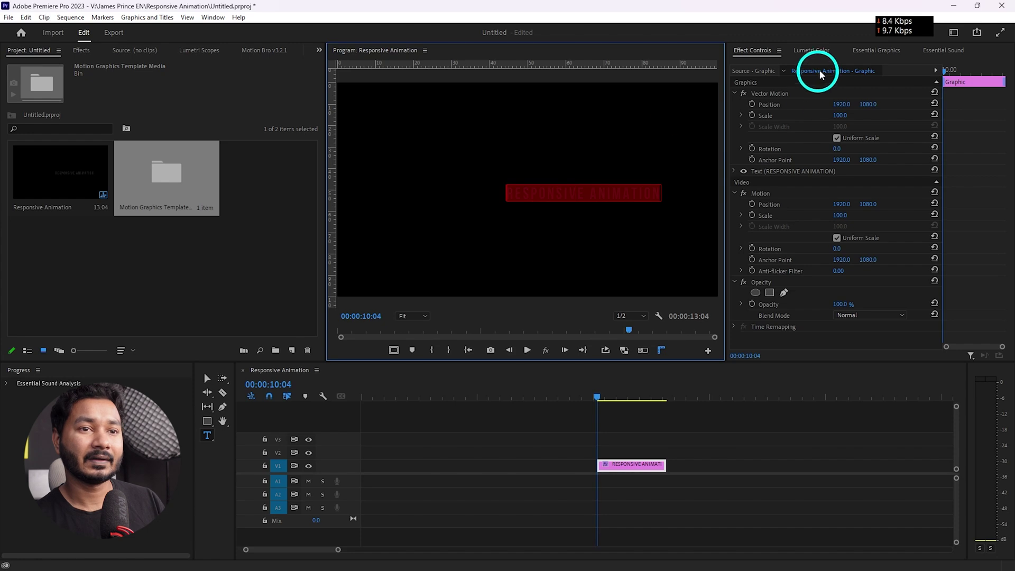
pyautogui.click(218, 18)
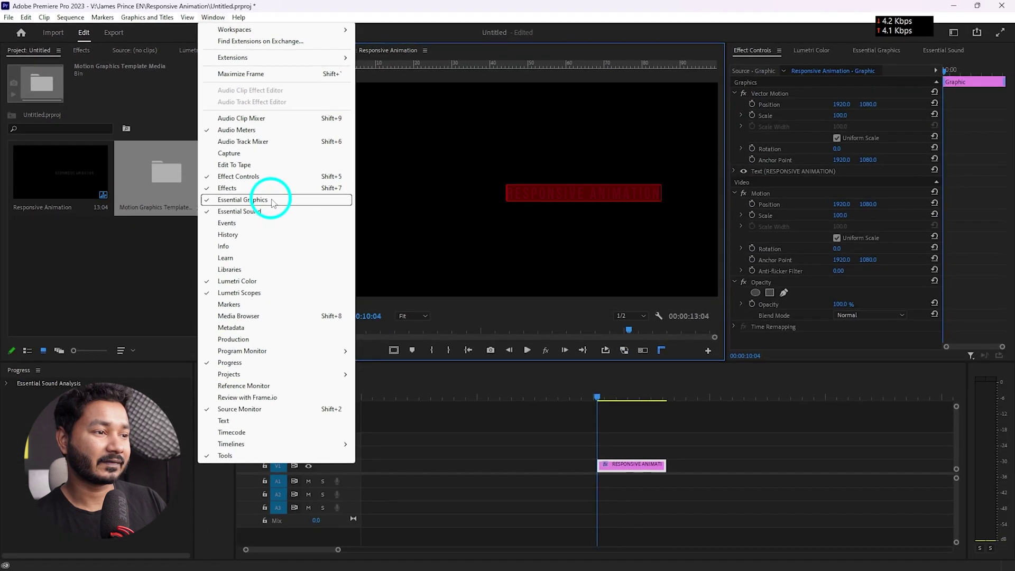
# In Essential Graphics, centre-align the title text and set its fill to white.
pyautogui.click(407, 299)
pyautogui.scroll(-1, 782, 237)
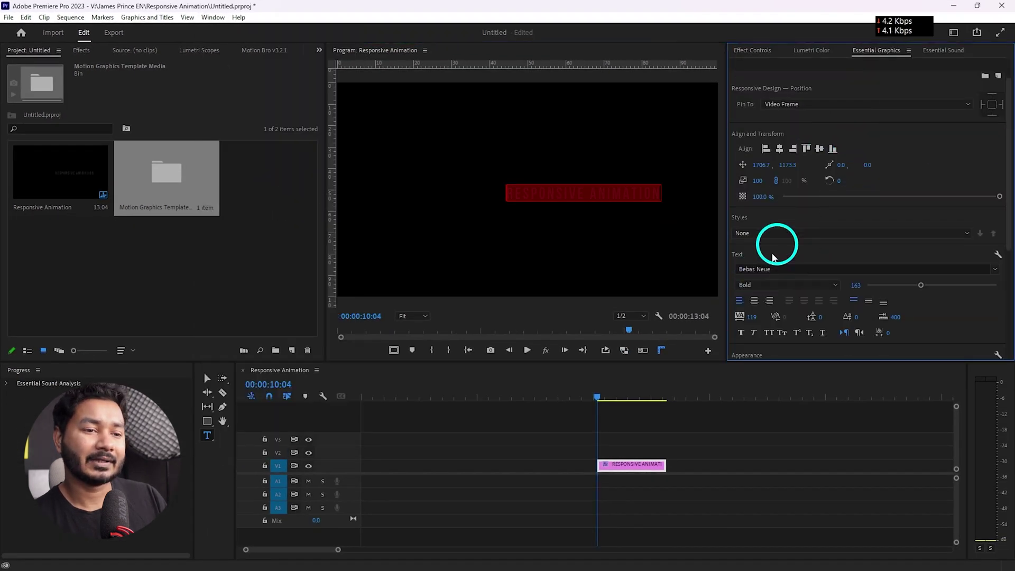
pyautogui.click(753, 302)
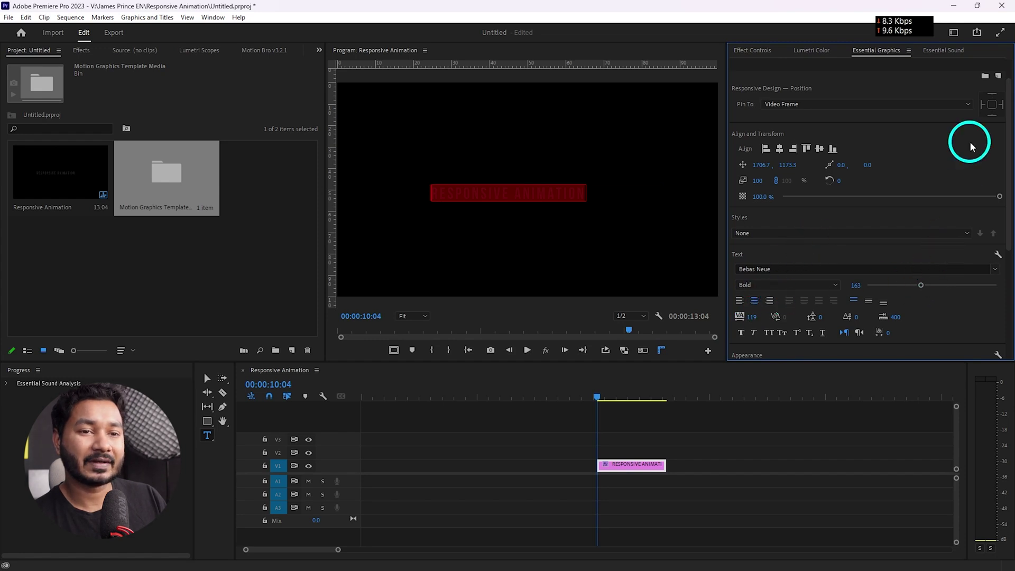
pyautogui.scroll(-2, 846, 254)
pyautogui.click(760, 323)
pyautogui.moveTo(437, 302); pyautogui.dragTo(355, 353)
pyautogui.click(609, 198)
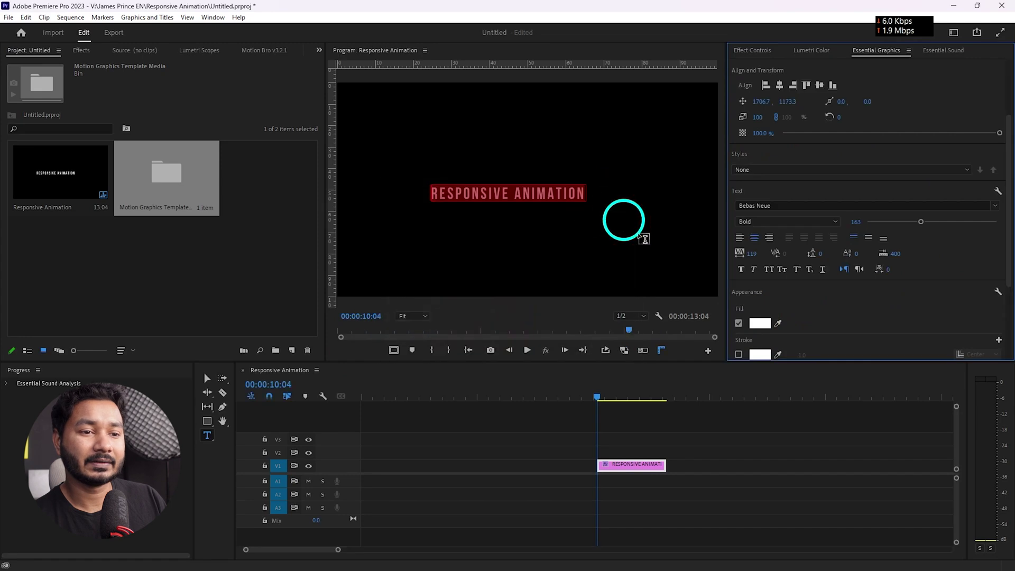
# Centre the title horizontally and vertically in the frame.
pyautogui.scroll(-2, 850, 319)
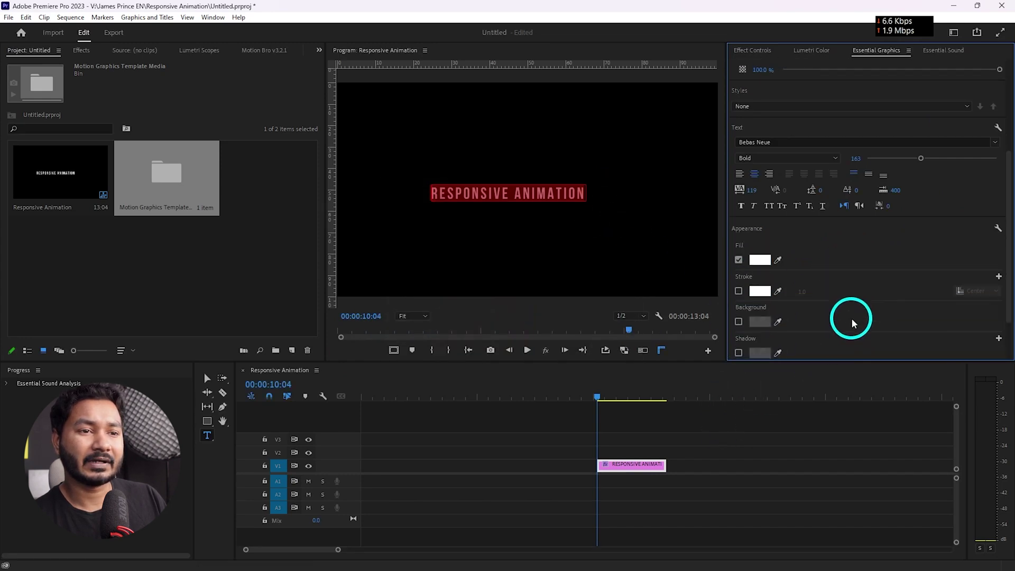
pyautogui.scroll(3, 806, 253)
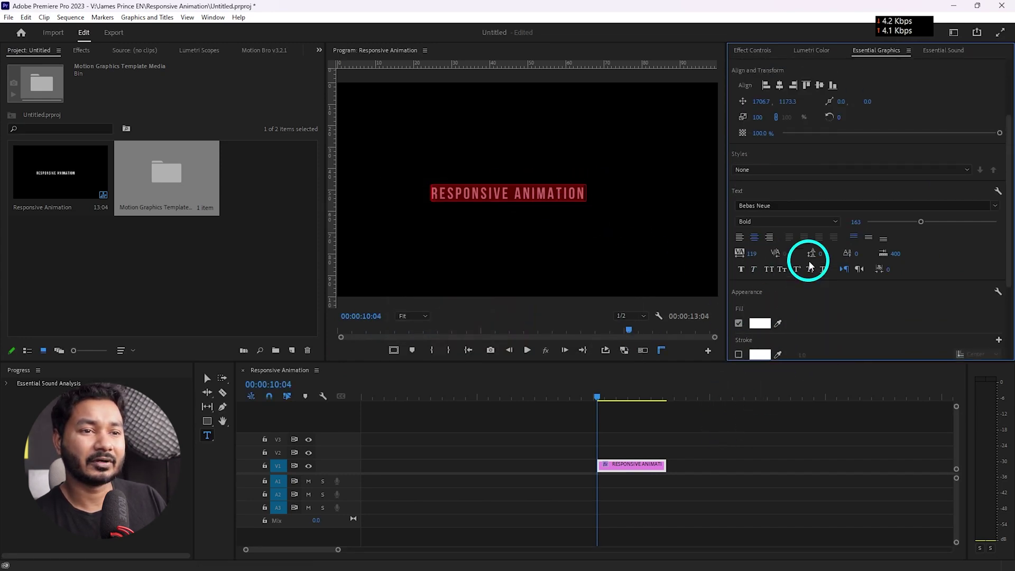
pyautogui.click(782, 106)
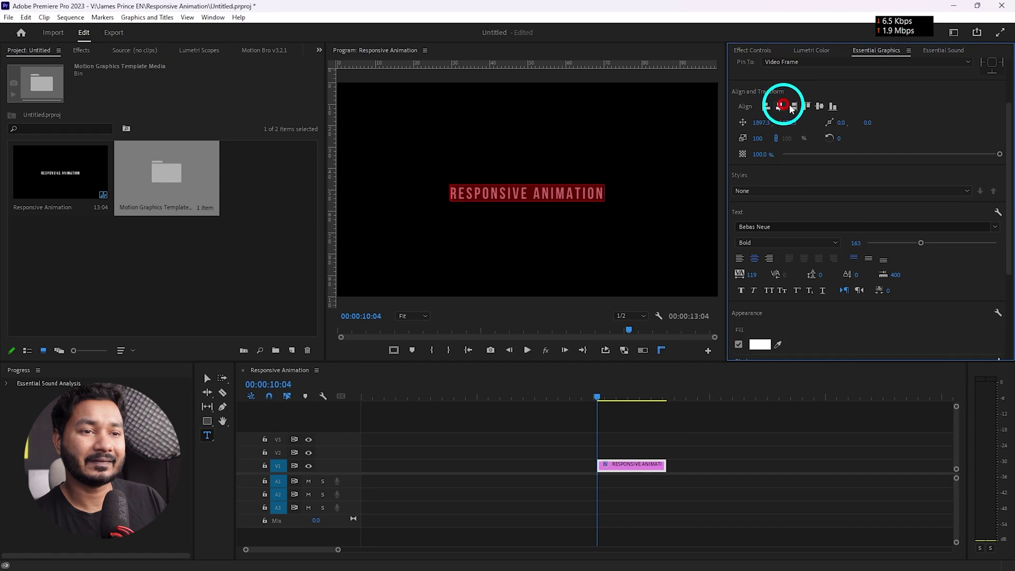
pyautogui.click(822, 107)
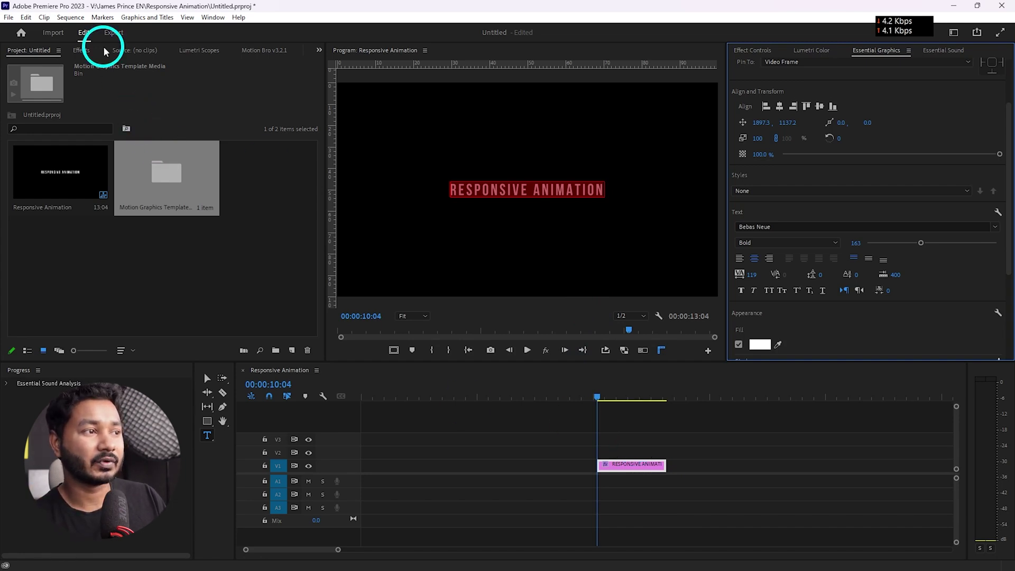
# Show the Effects panel and search it for the 'crop' effect.
pyautogui.click(82, 50)
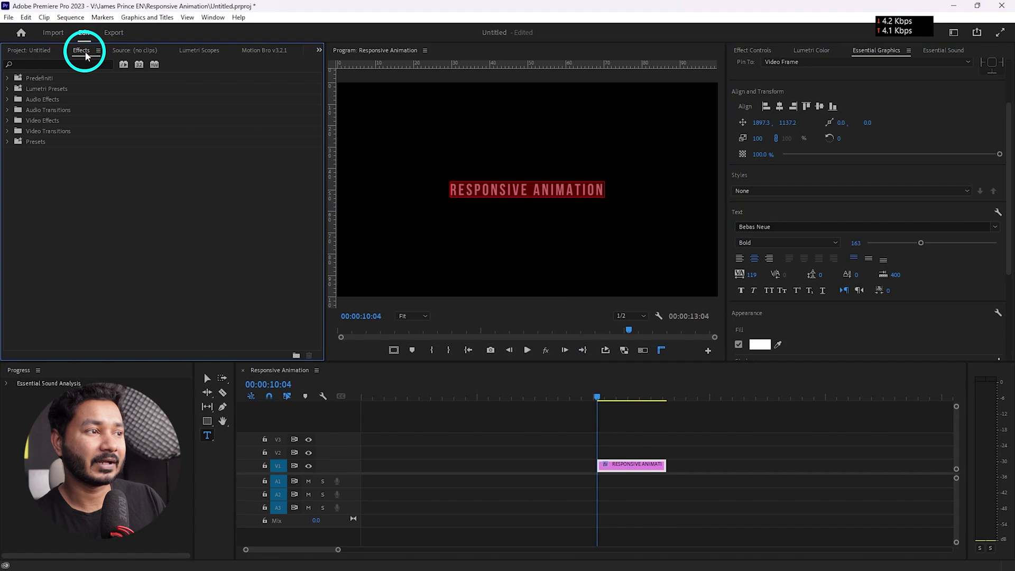
pyautogui.click(214, 17)
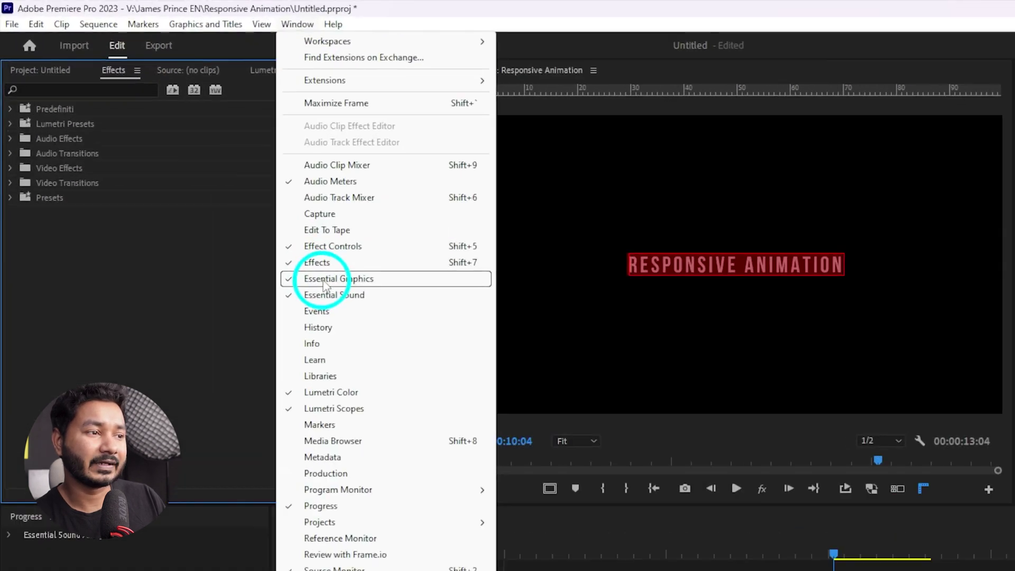
pyautogui.click(353, 281)
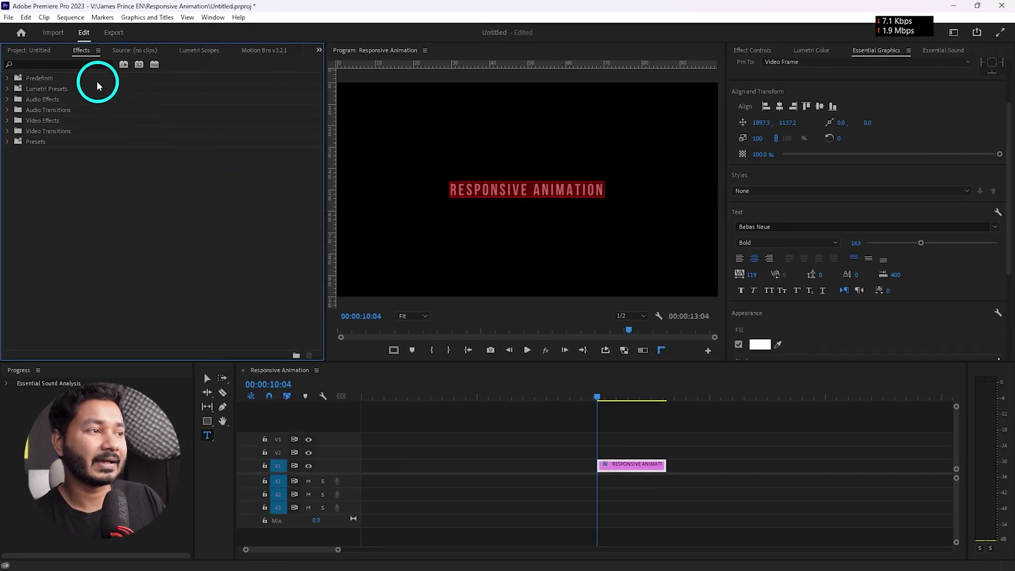
pyautogui.click(81, 61)
pyautogui.write('cr')
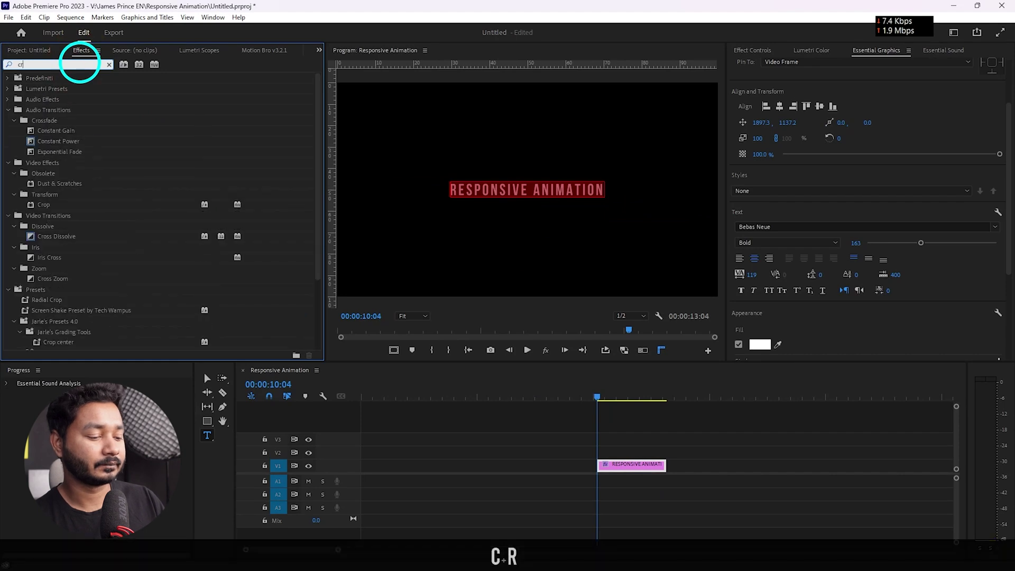
pyautogui.write('op')
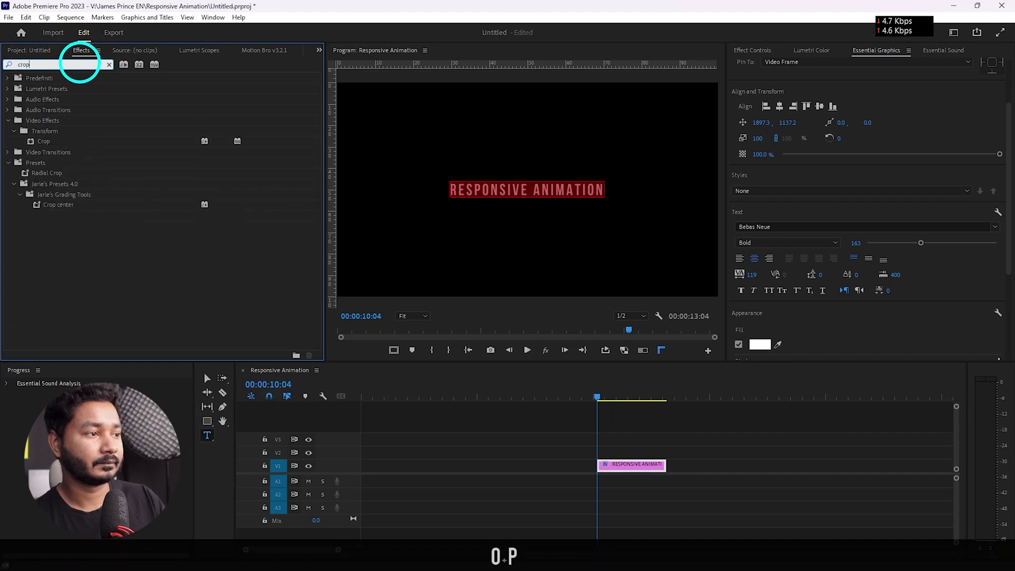
pyautogui.click(46, 144)
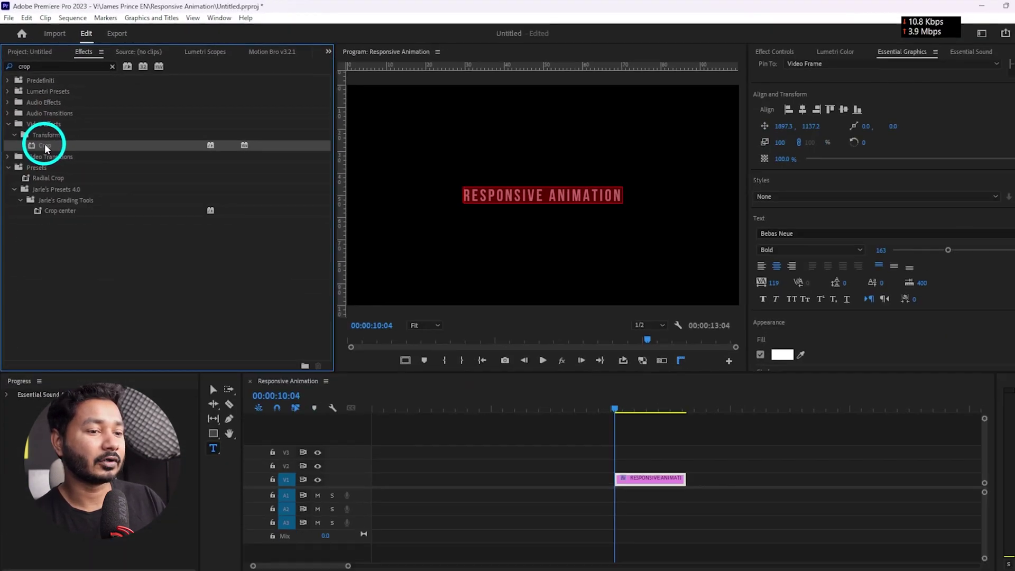
# Apply Crop to the RESPONSIVE ANIMATION clip and select it in Effect Controls.
pyautogui.moveTo(46, 147); pyautogui.dragTo(643, 469)
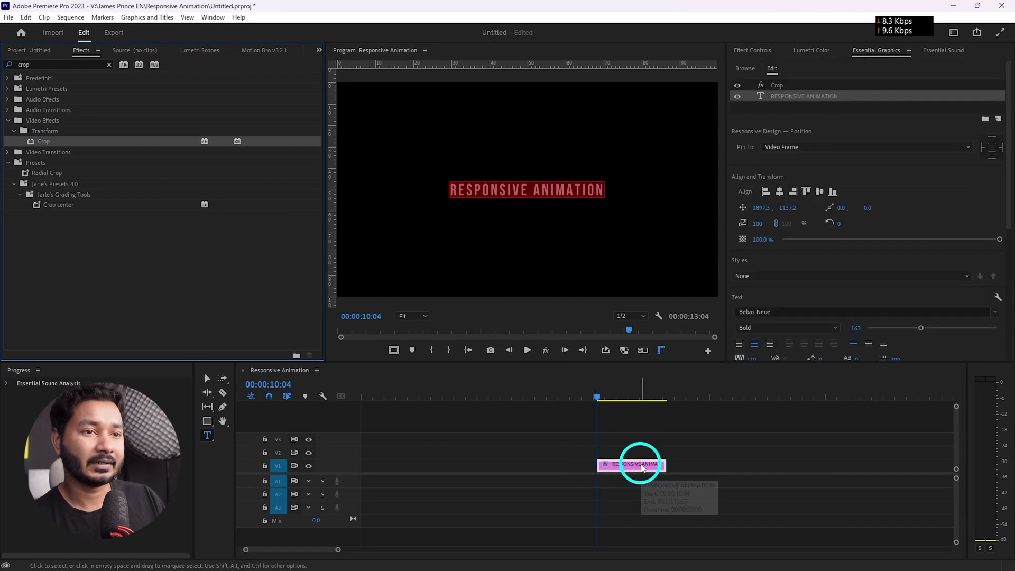
pyautogui.click(760, 51)
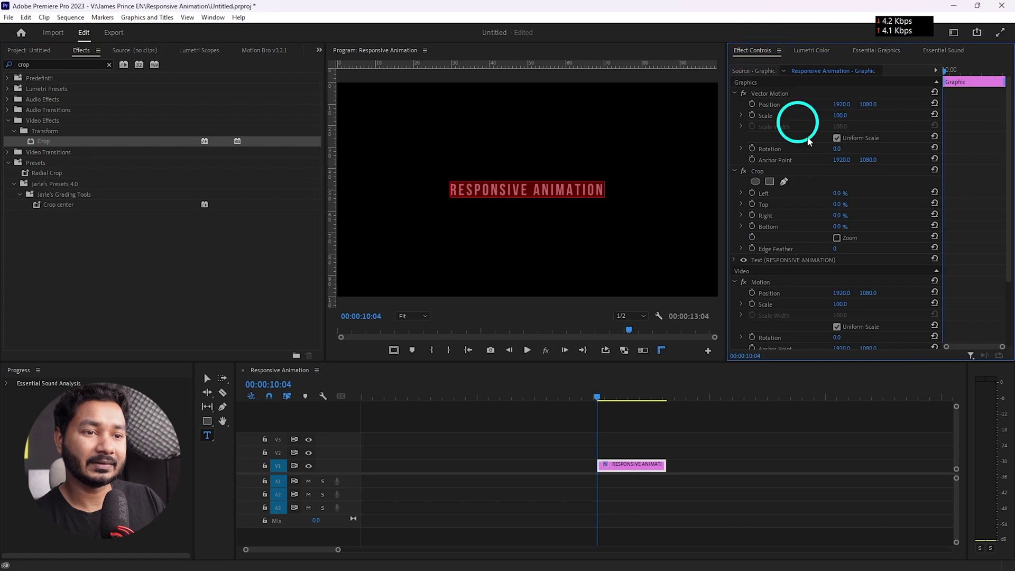
pyautogui.scroll(-2, 817, 201)
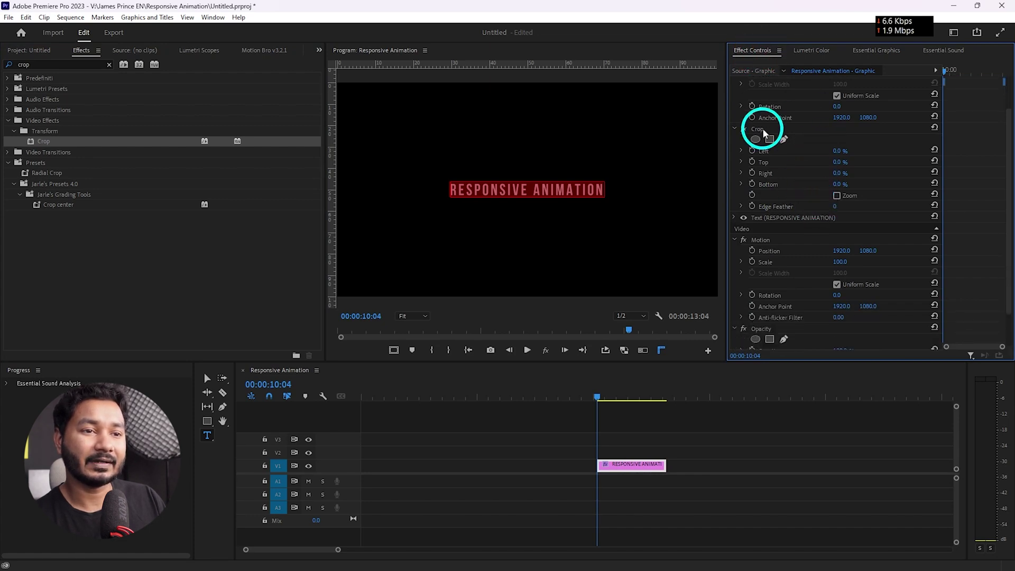
pyautogui.click(765, 131)
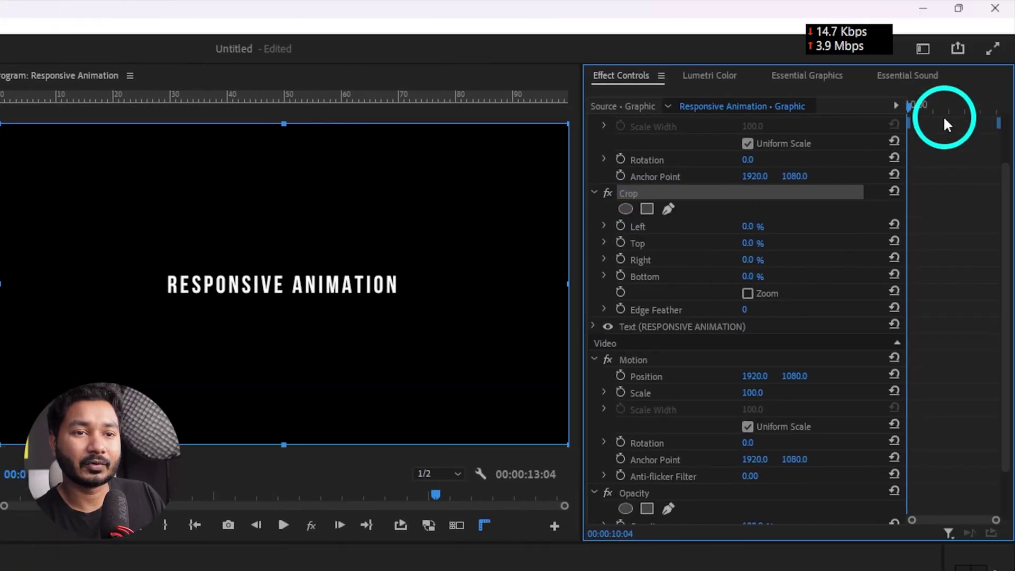
# Turn on keyframing for Crop Left, Top, Right and Bottom at 10:04.
pyautogui.click(892, 110)
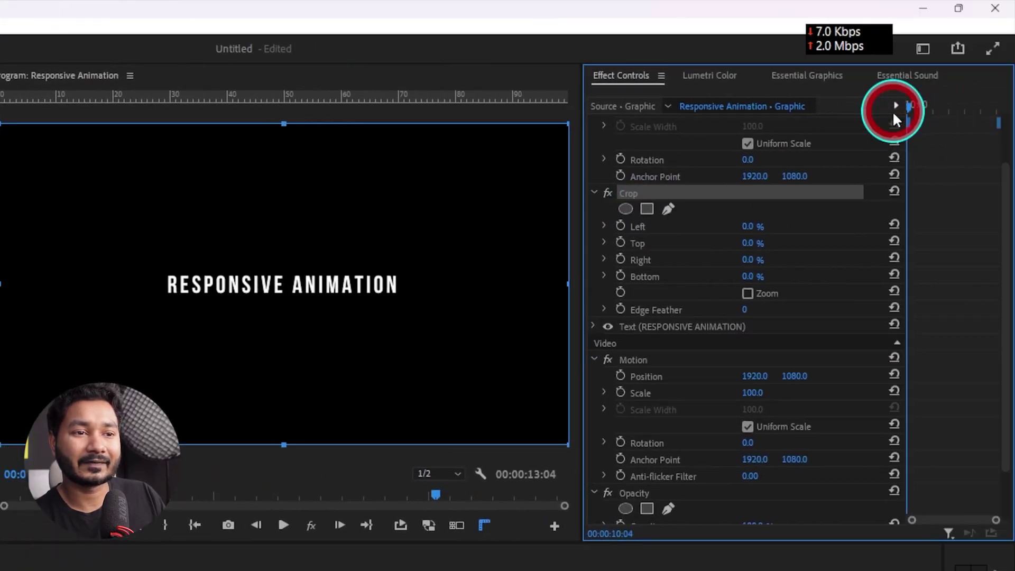
pyautogui.click(617, 227)
pyautogui.click(622, 242)
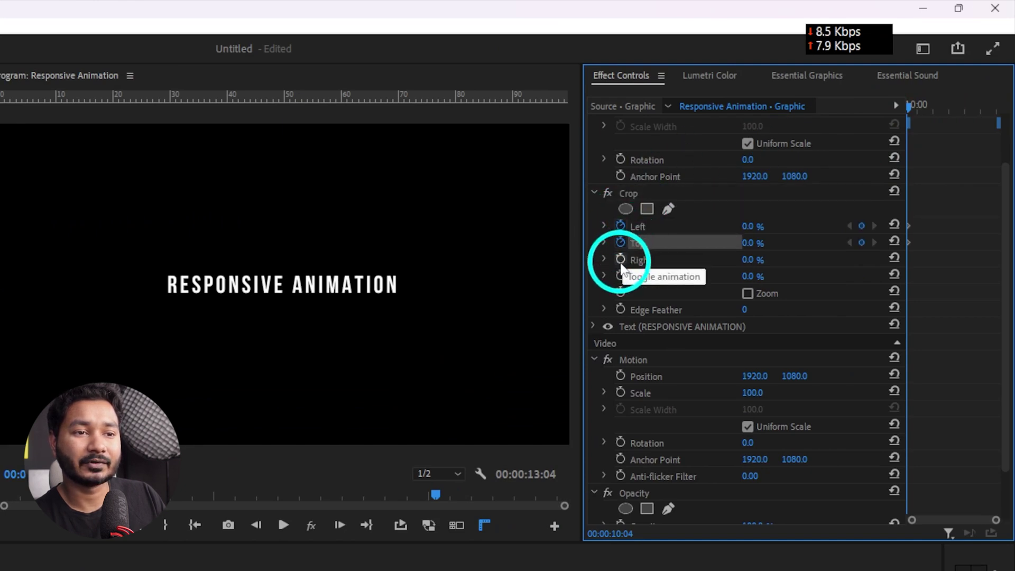
pyautogui.click(621, 259)
pyautogui.click(622, 274)
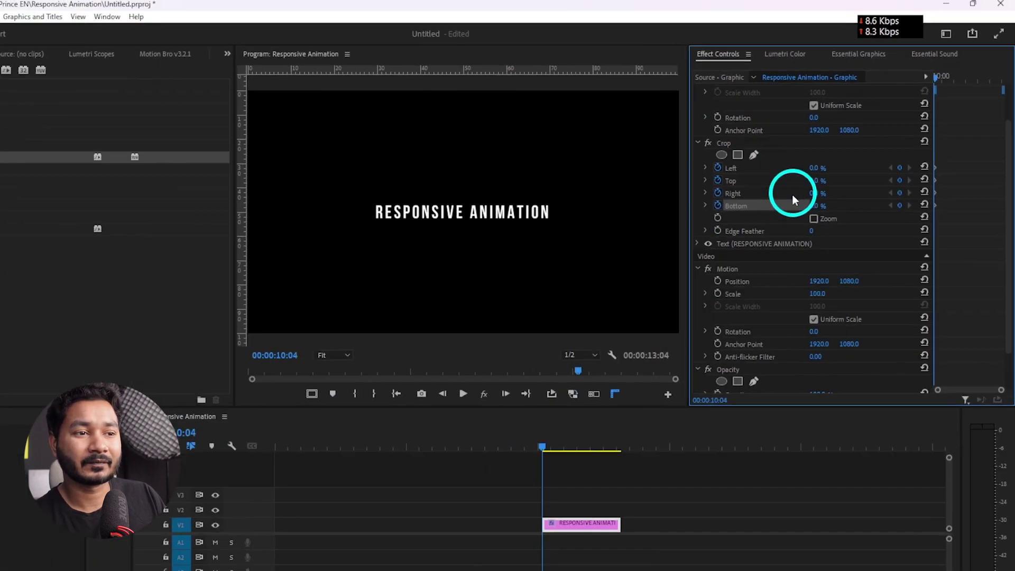
# Add Left, Top, Right and Bottom crop keyframes at 10:12.
pyautogui.click(612, 464)
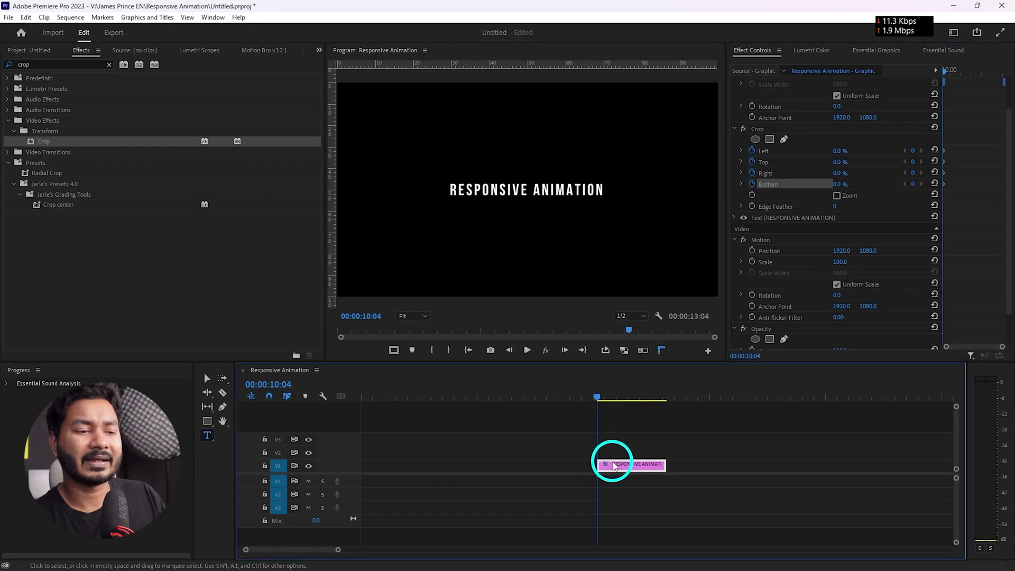
pyautogui.press('space')
pyautogui.press('space')
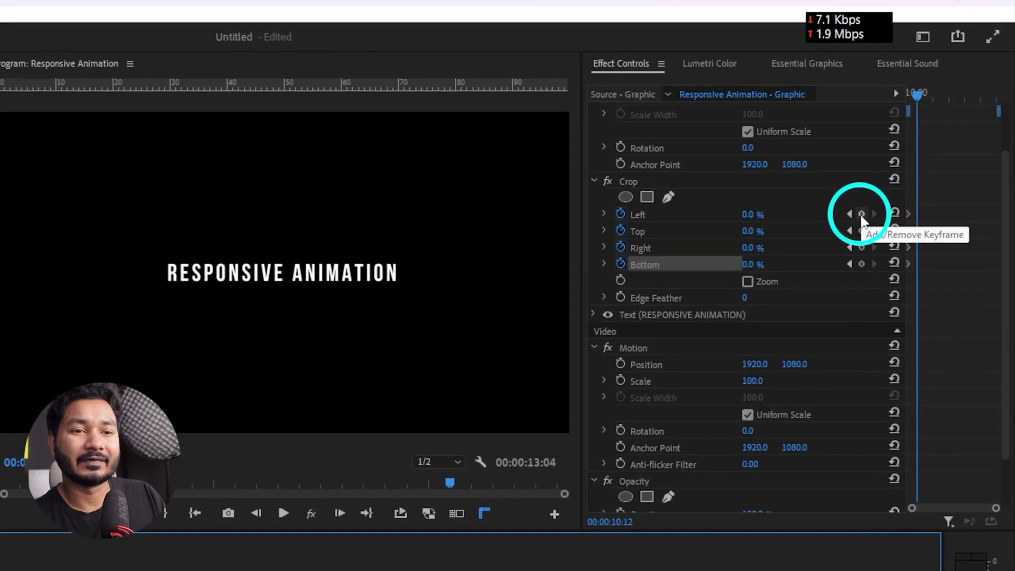
pyautogui.click(913, 150)
pyautogui.click(861, 231)
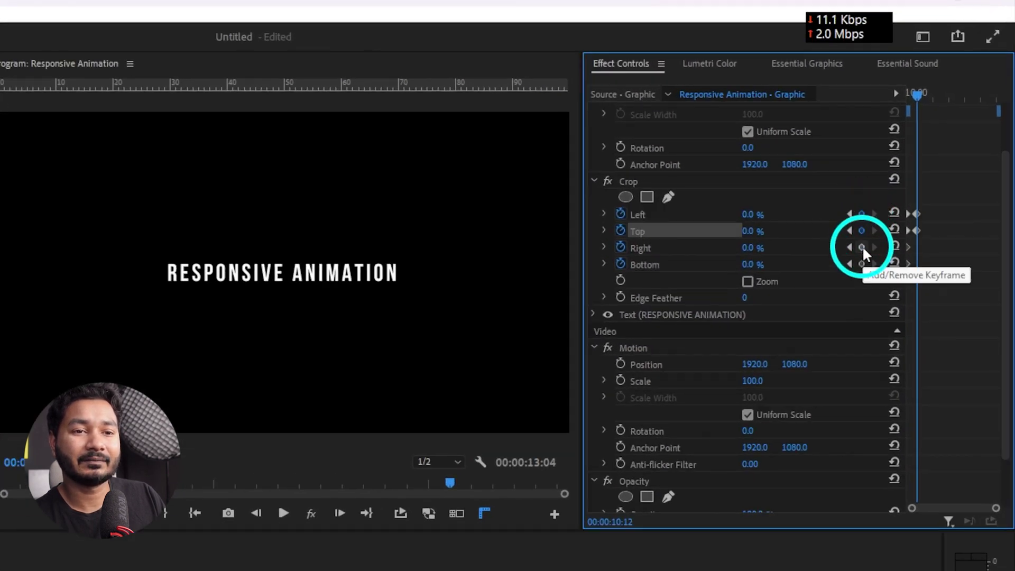
pyautogui.click(862, 247)
pyautogui.click(862, 264)
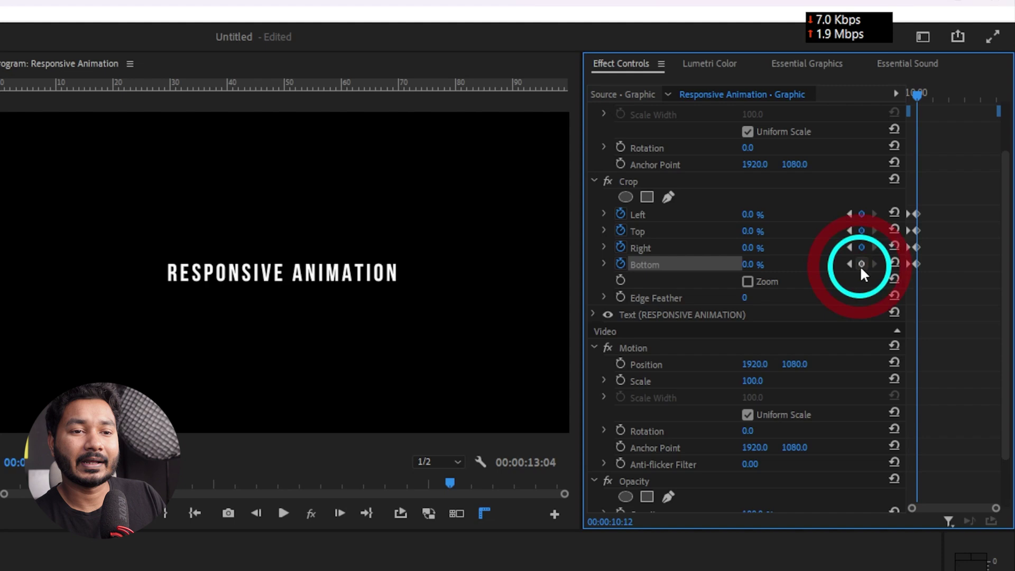
# Crop the title's right side to 78.1% at 10:04, preview the reveal, and extend the clip.
pyautogui.click(849, 215)
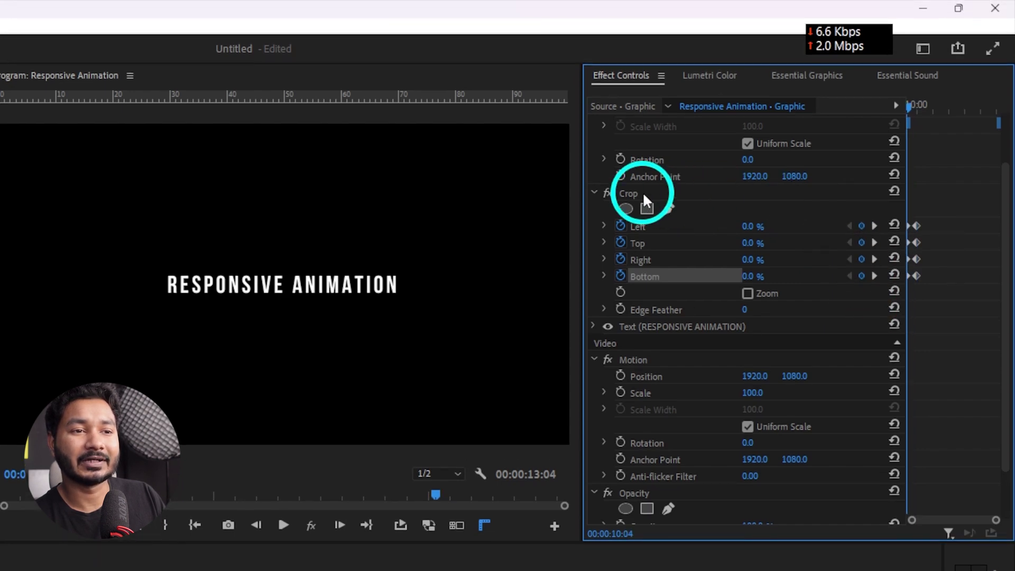
pyautogui.click(644, 195)
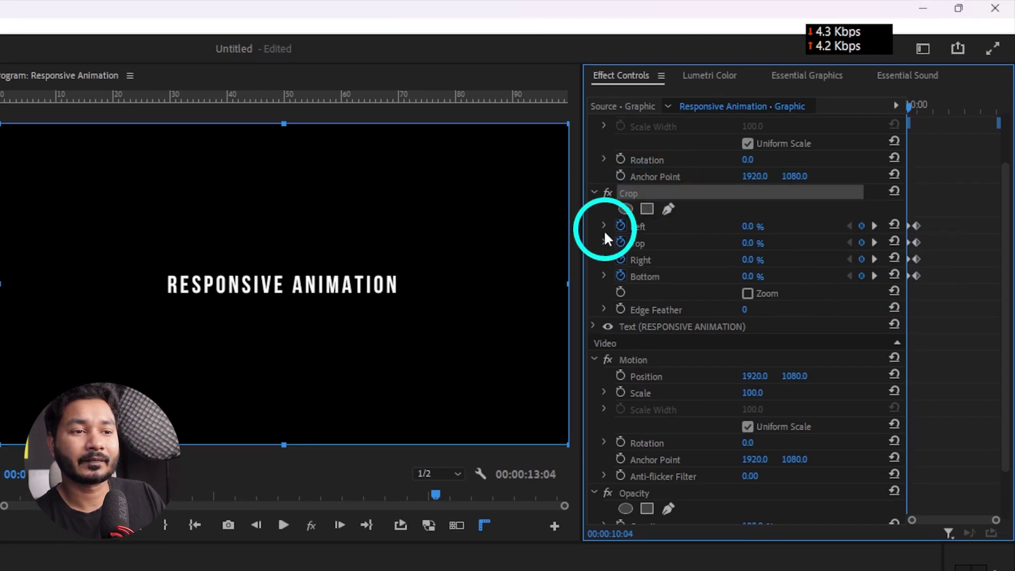
pyautogui.moveTo(566, 286); pyautogui.dragTo(161, 298)
pyautogui.moveTo(224, 294); pyautogui.dragTo(211, 298)
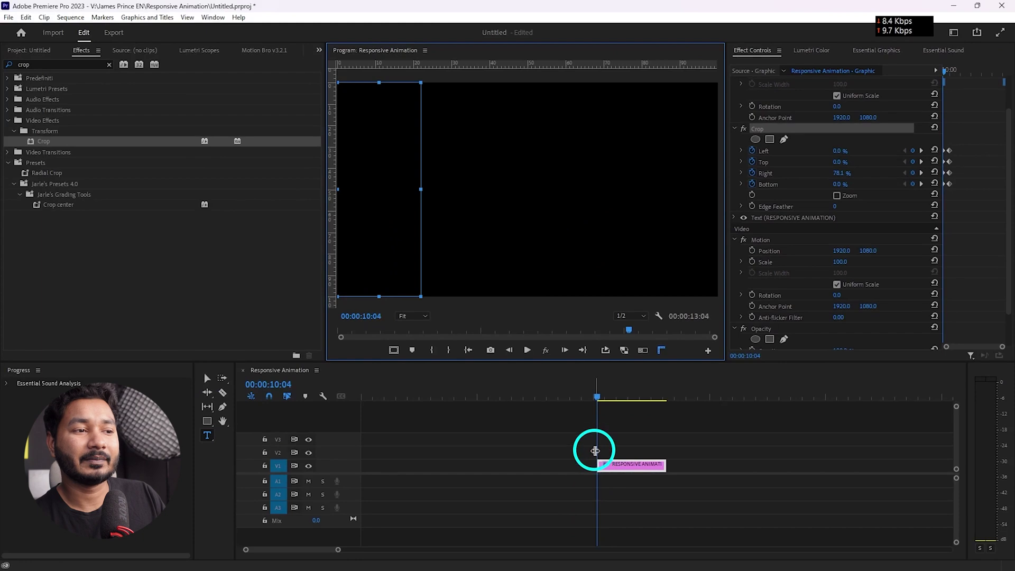
pyautogui.press('space')
pyautogui.press('space')
pyautogui.press('space')
pyautogui.press('space')
pyautogui.click(600, 397)
pyautogui.press('space')
pyautogui.press('space')
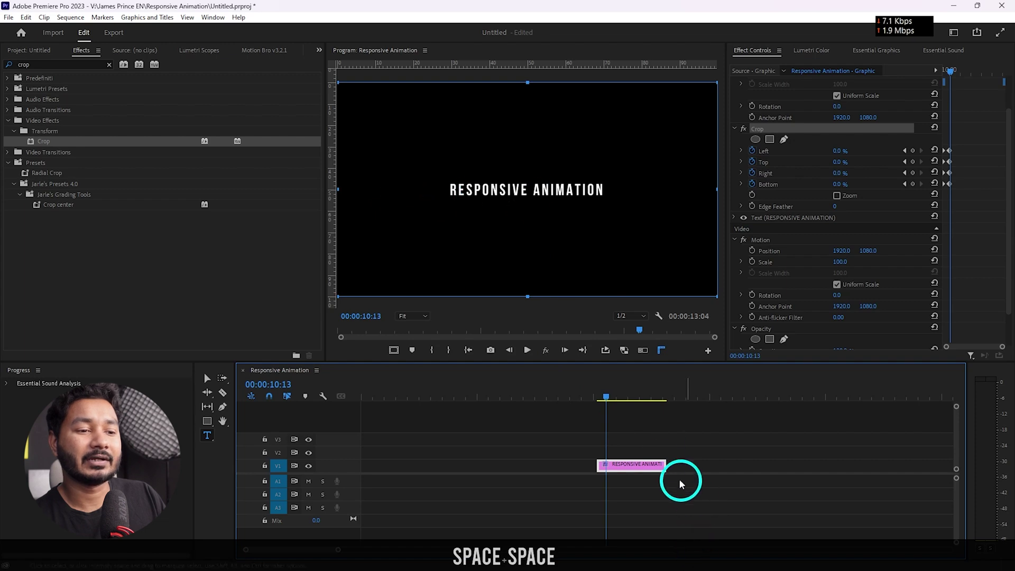
pyautogui.moveTo(666, 464); pyautogui.dragTo(686, 464)
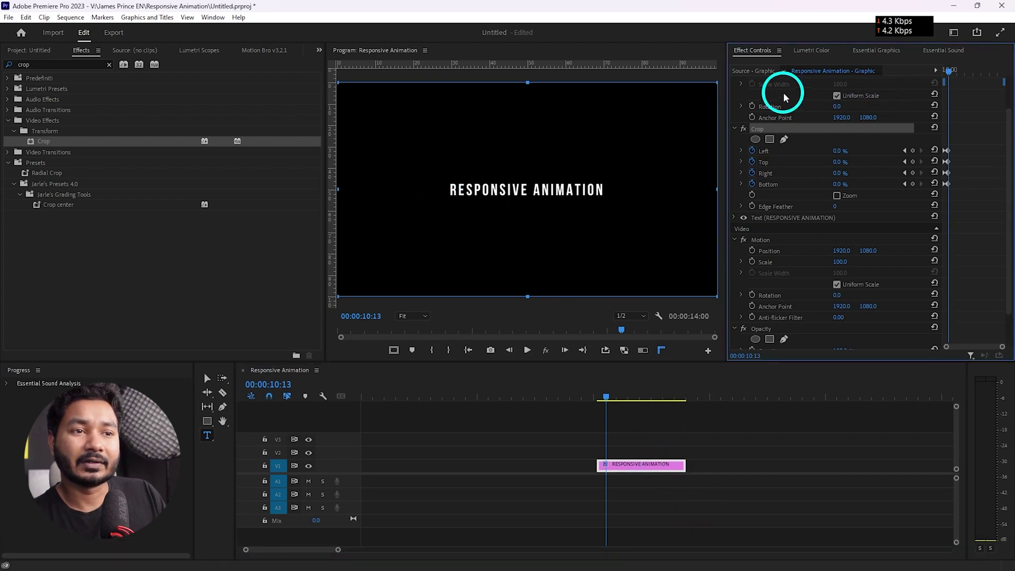
# Slide the selected Crop keyframes to retime the reveal and preview it.
pyautogui.moveTo(951, 173); pyautogui.dragTo(946, 150)
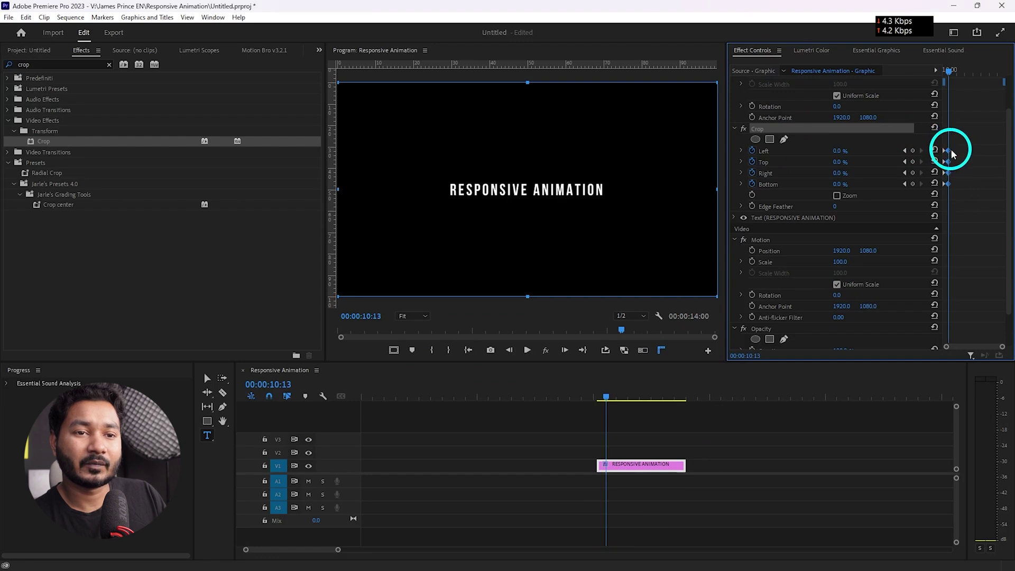
pyautogui.moveTo(950, 155); pyautogui.dragTo(957, 153)
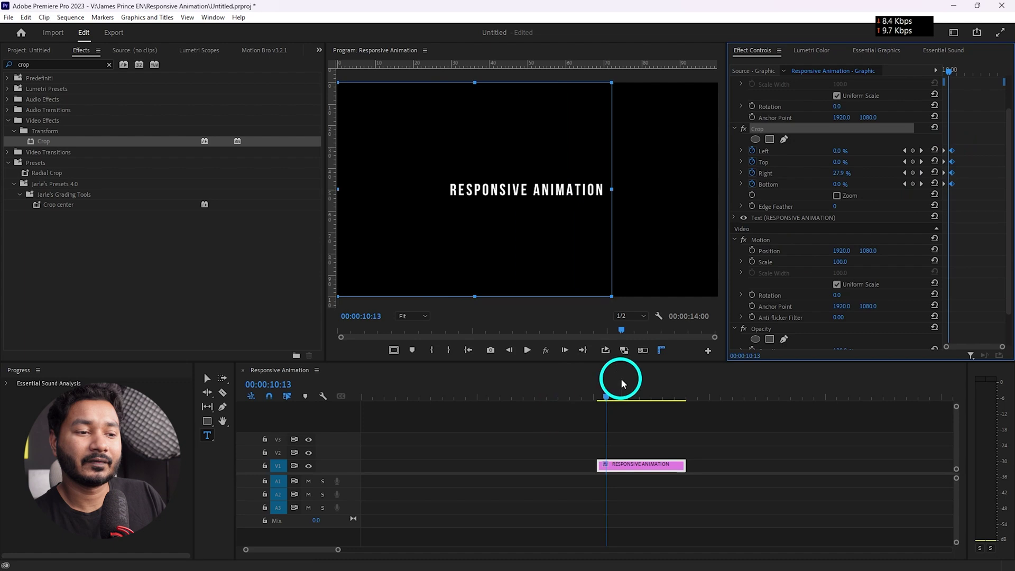
pyautogui.click(599, 394)
pyautogui.press('space')
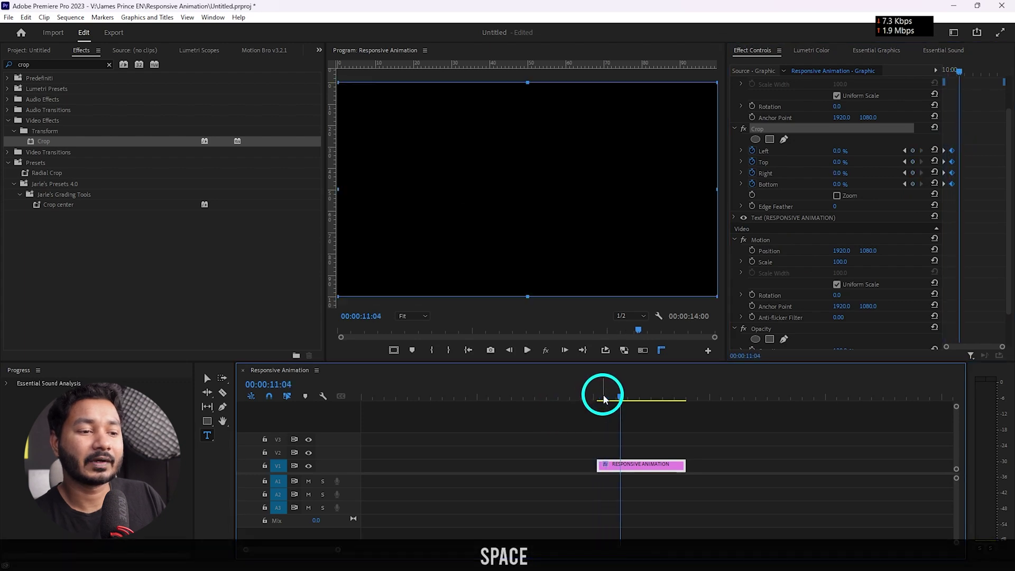
pyautogui.press('space')
pyautogui.click(604, 397)
pyautogui.press('space')
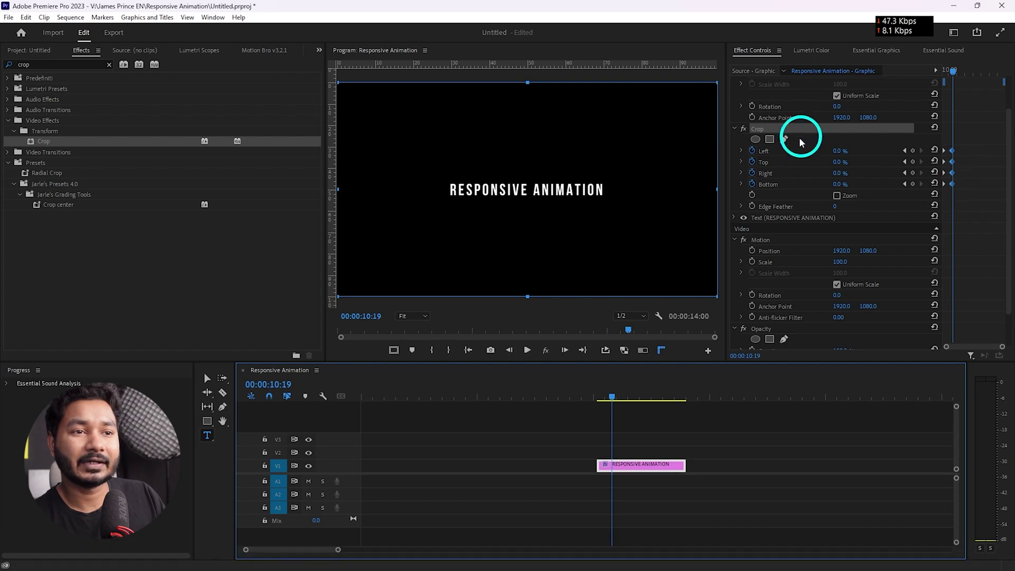
pyautogui.press('`')
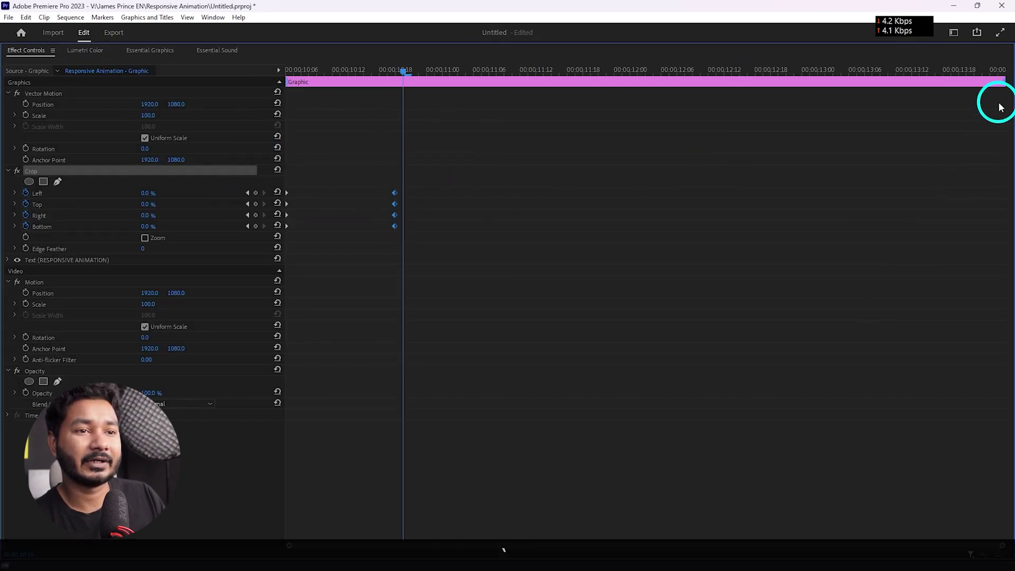
# Copy the four opening Crop keyframes and paste them at 13:07.
pyautogui.moveTo(863, 65); pyautogui.dragTo(871, 70)
pyautogui.moveTo(356, 154); pyautogui.dragTo(390, 190)
pyautogui.rightClick(389, 190)
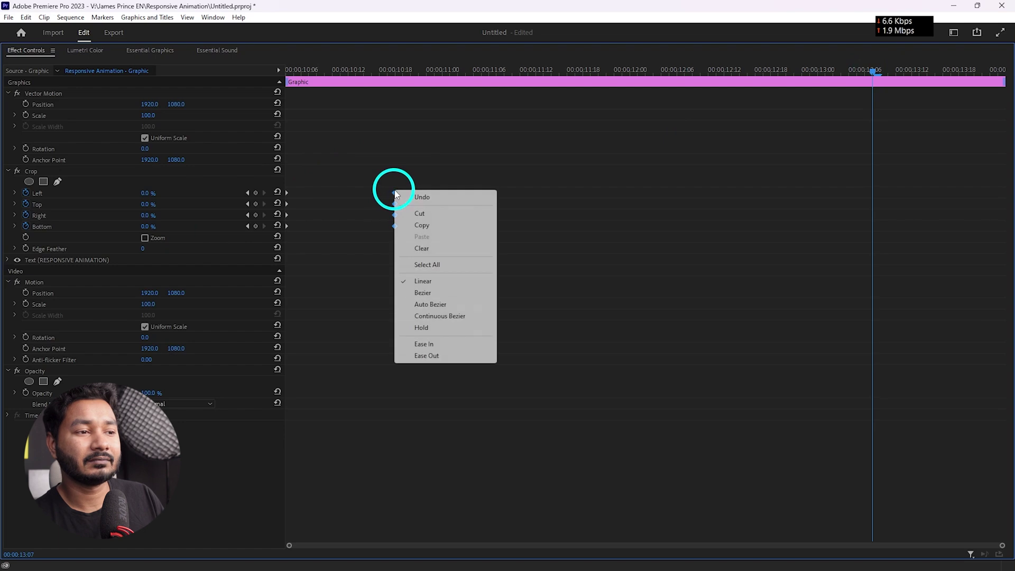
pyautogui.click(429, 227)
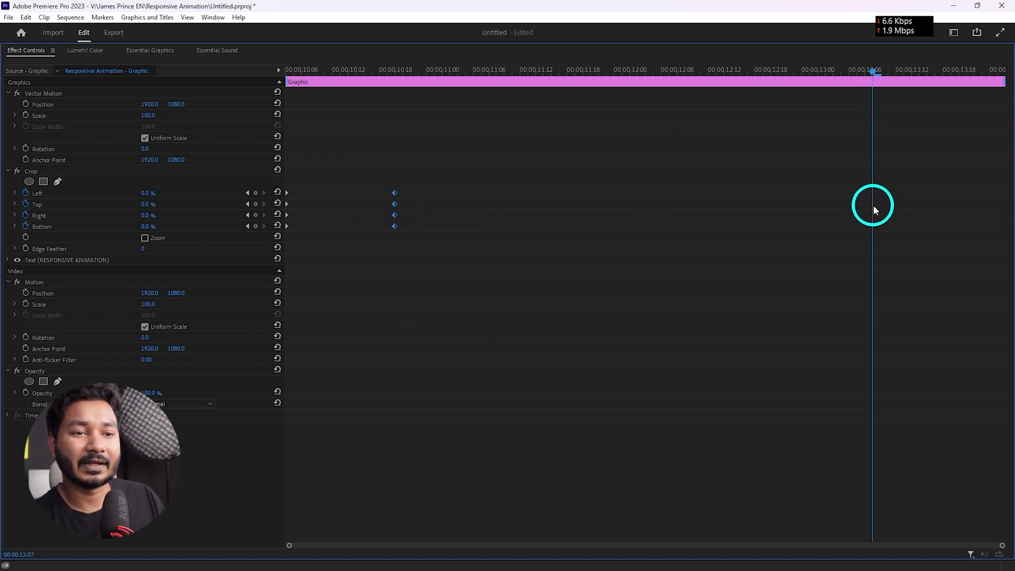
pyautogui.rightClick(875, 191)
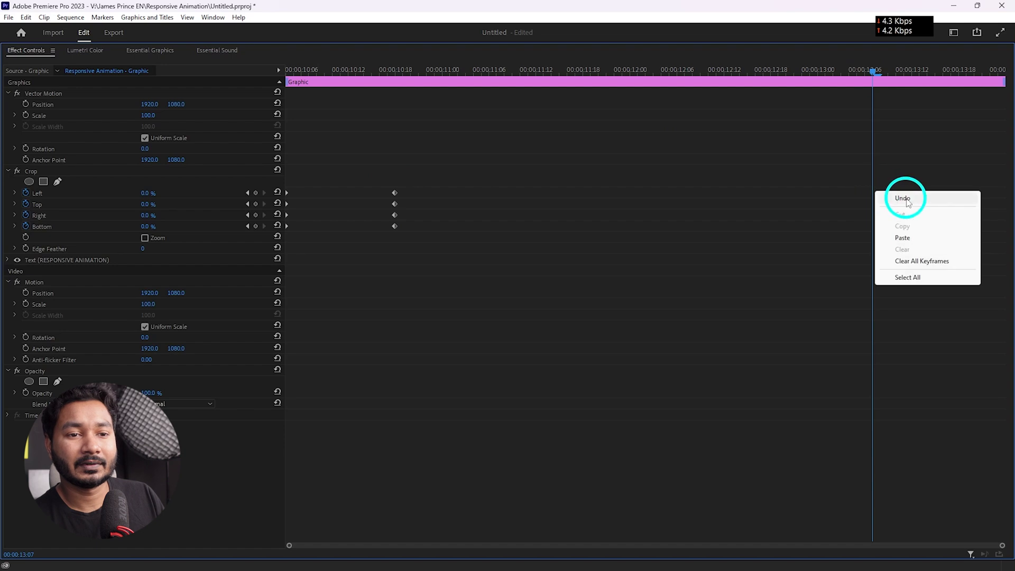
pyautogui.click(908, 237)
# Copy the opening Crop keyframes again and paste them at the clip end, 13:22.
pyautogui.moveTo(374, 191); pyautogui.dragTo(426, 245)
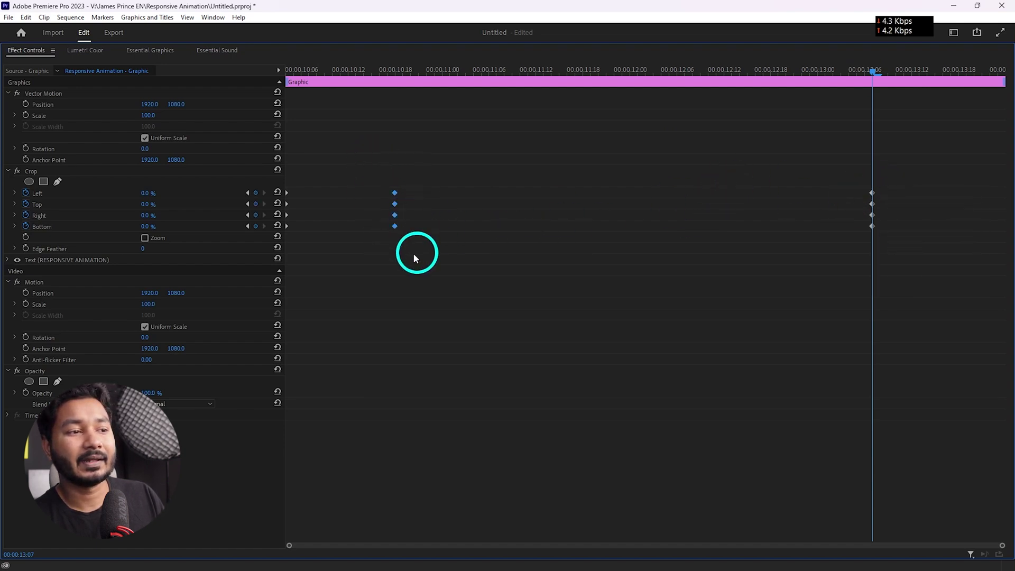
pyautogui.moveTo(337, 268); pyautogui.dragTo(266, 175)
pyautogui.rightClick(288, 191)
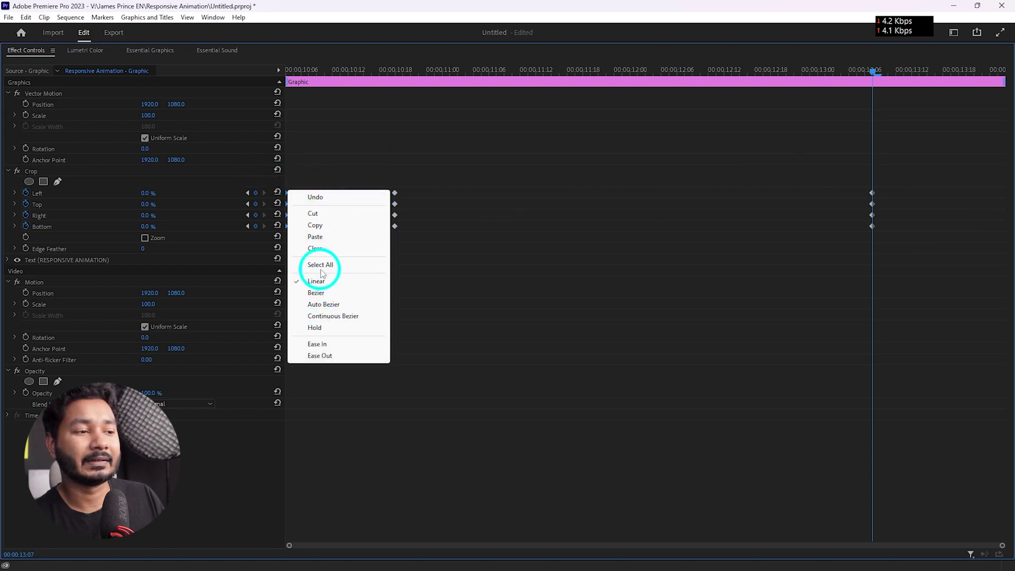
pyautogui.click(320, 225)
pyautogui.moveTo(922, 70); pyautogui.dragTo(990, 71)
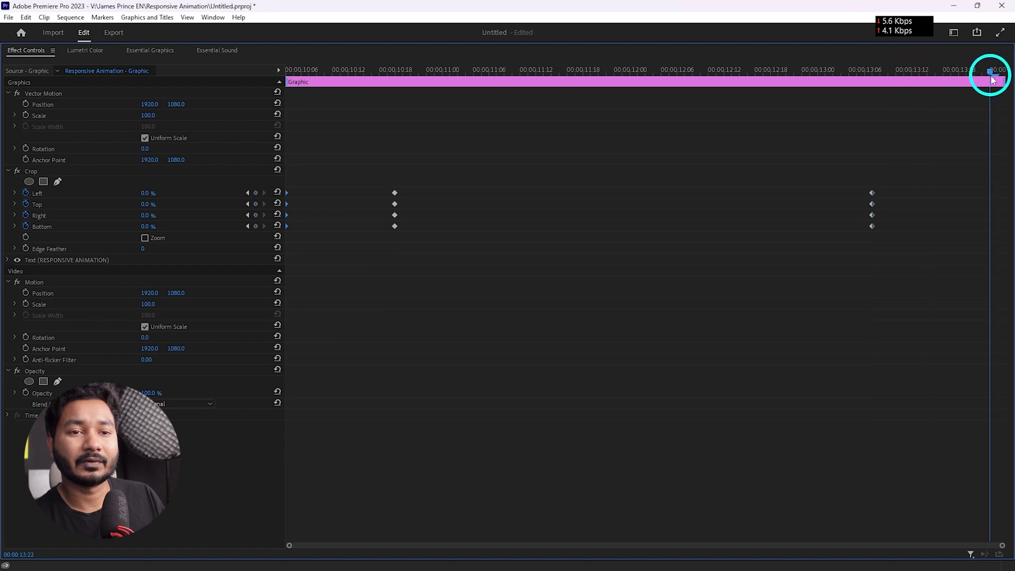
pyautogui.rightClick(976, 124)
pyautogui.click(969, 164)
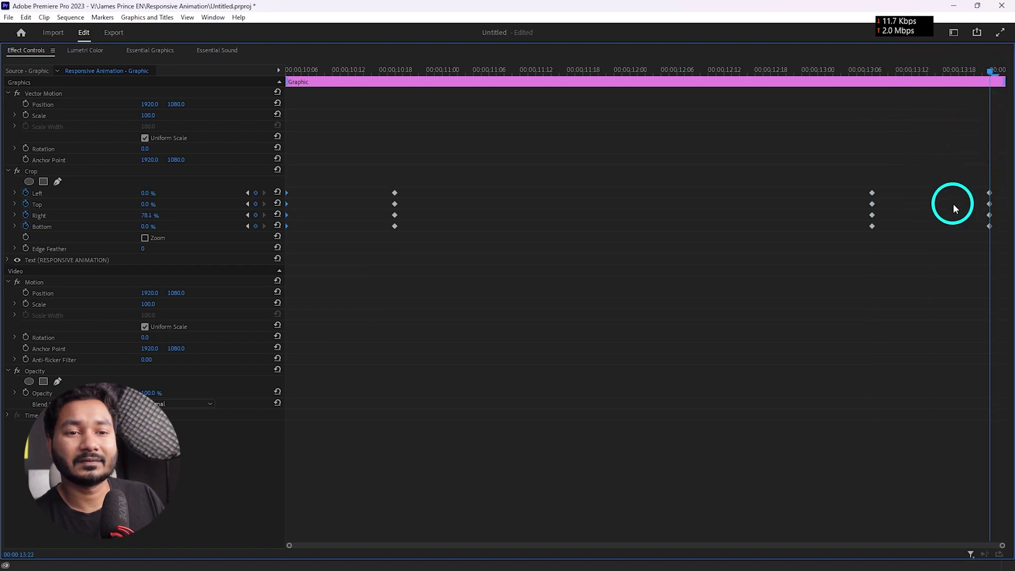
pyautogui.press('`')
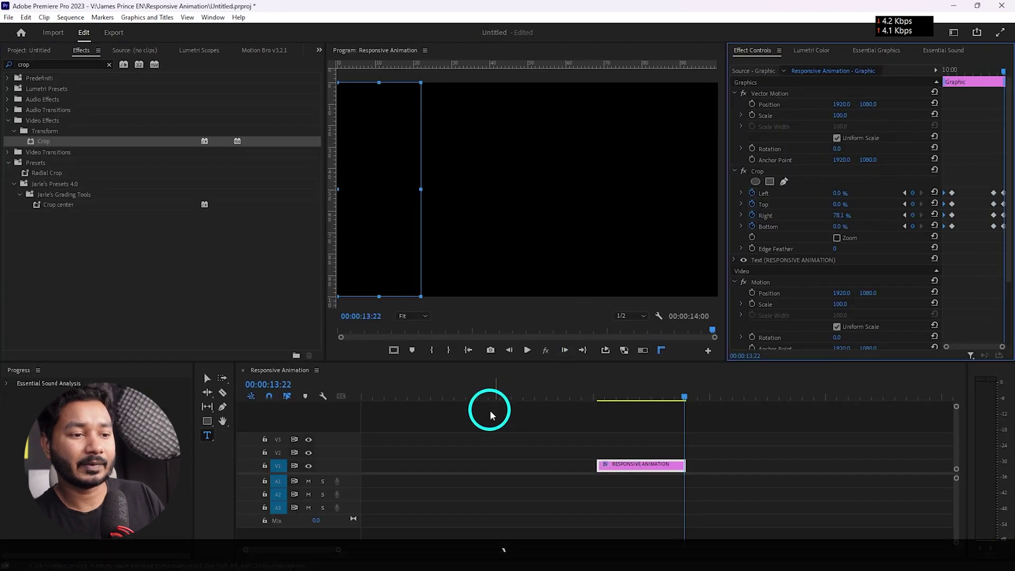
pyautogui.click(595, 396)
pyautogui.press('space')
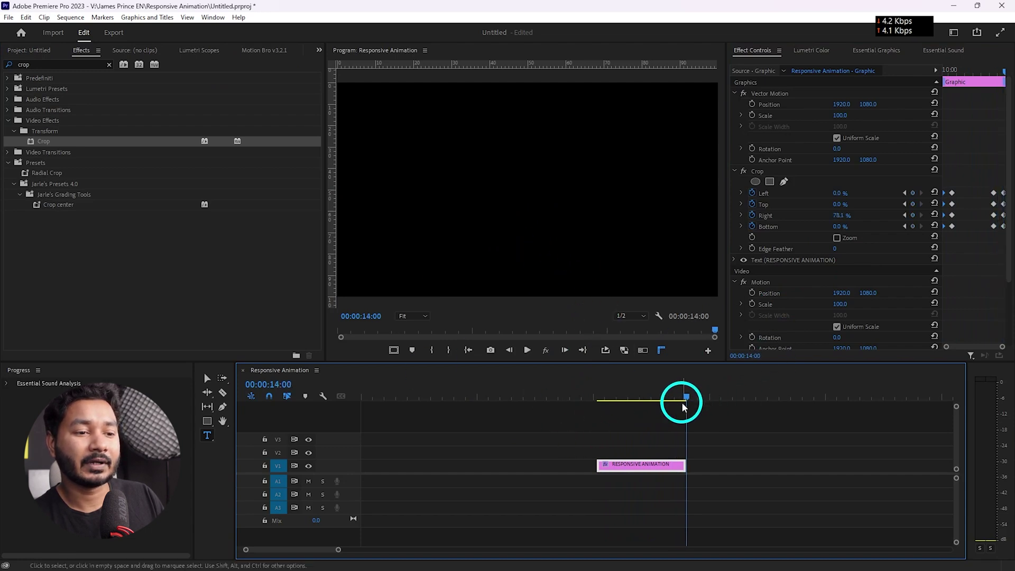
pyautogui.moveTo(659, 397)
pyautogui.mouseDown()
pyautogui.moveTo(612, 404)
pyautogui.moveTo(660, 403)
pyautogui.mouseUp()
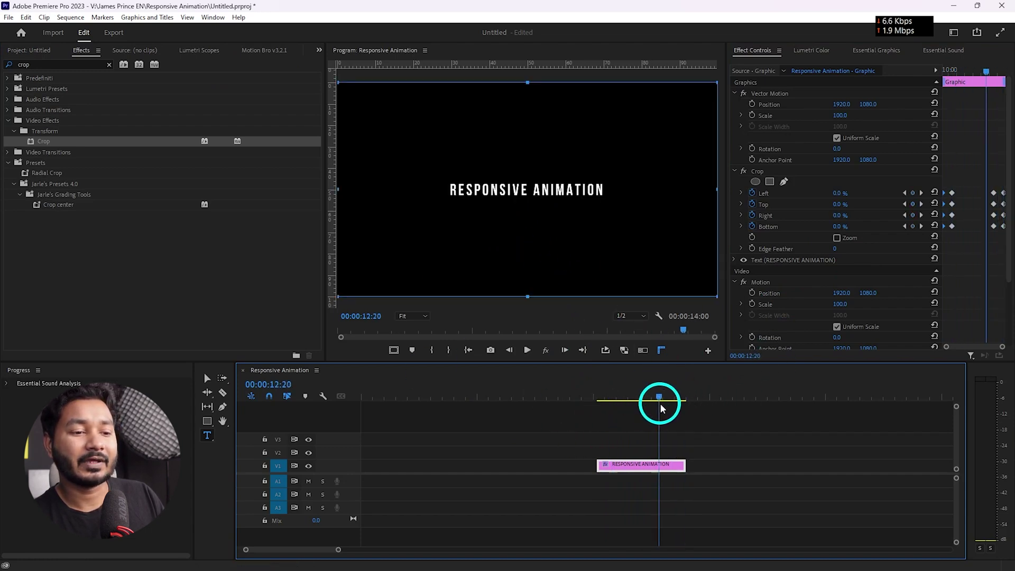
pyautogui.moveTo(685, 464); pyautogui.dragTo(658, 464)
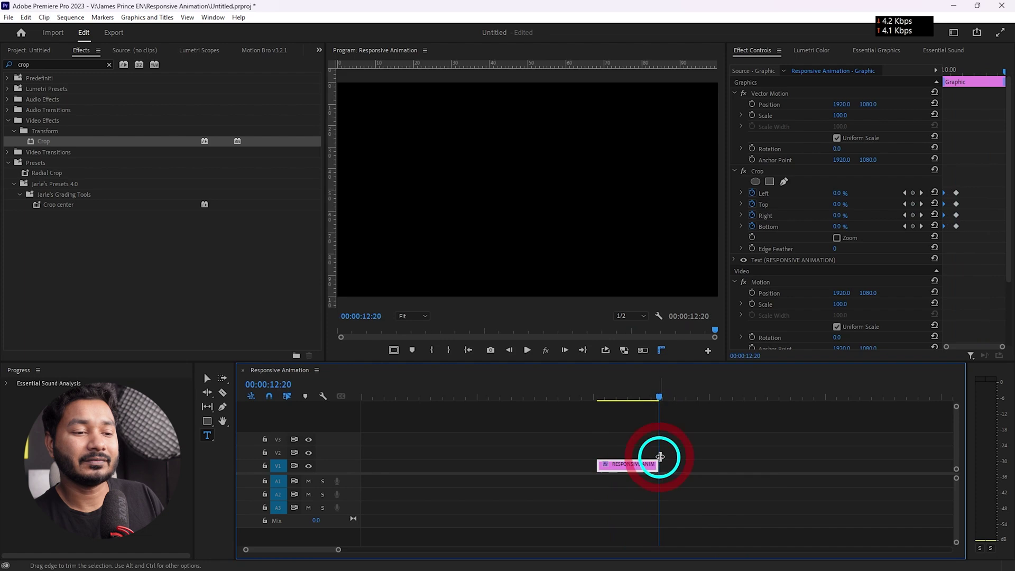
pyautogui.click(646, 397)
pyautogui.press('space')
pyautogui.press('space')
pyautogui.press('space')
pyautogui.click(648, 400)
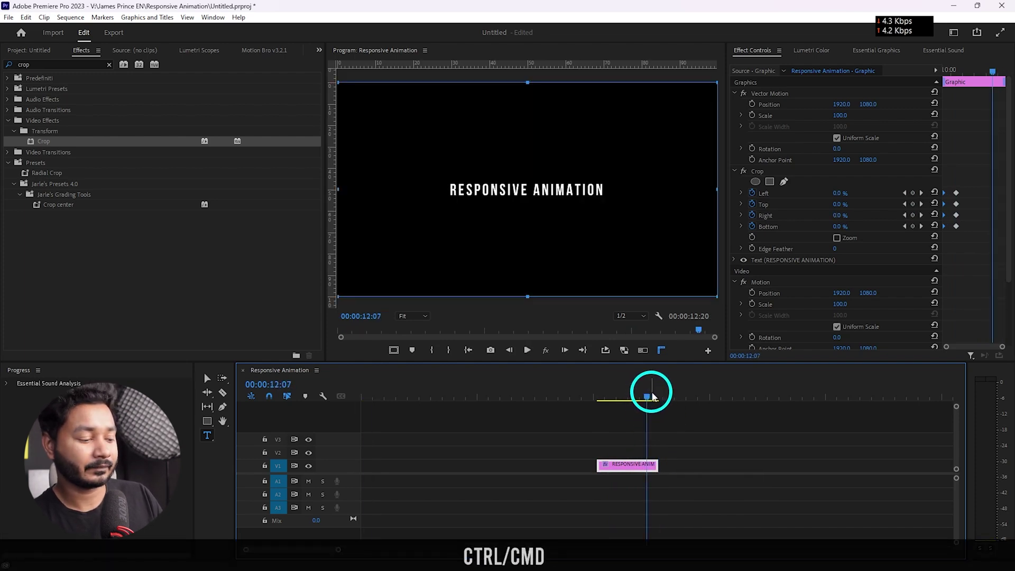
pyautogui.hotkey('ctrl', 'z')
pyautogui.moveTo(669, 397)
pyautogui.mouseDown()
pyautogui.moveTo(682, 402)
pyautogui.moveTo(672, 401)
pyautogui.mouseUp()
pyautogui.click(658, 474)
pyautogui.click(657, 463)
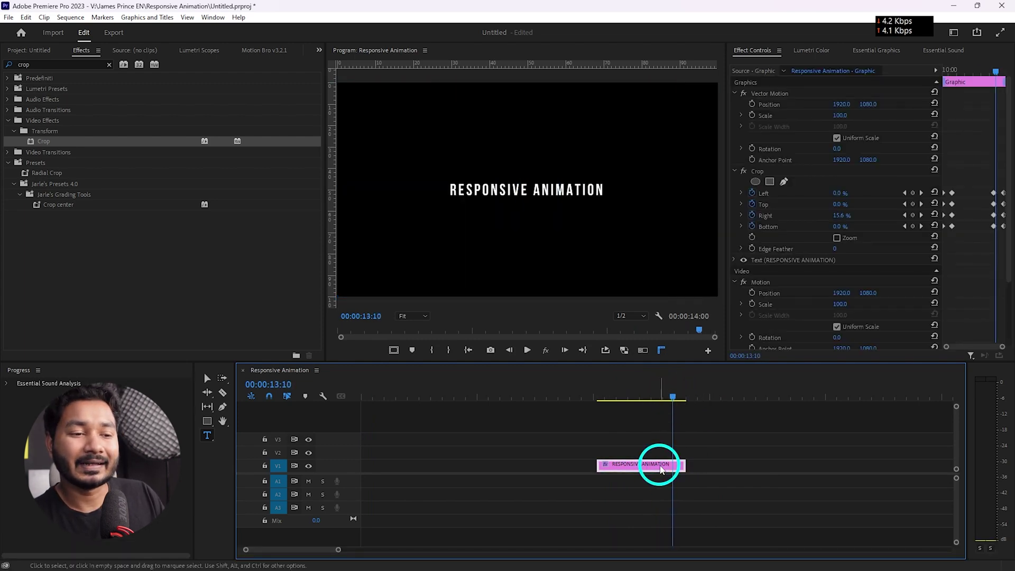
pyautogui.click(753, 50)
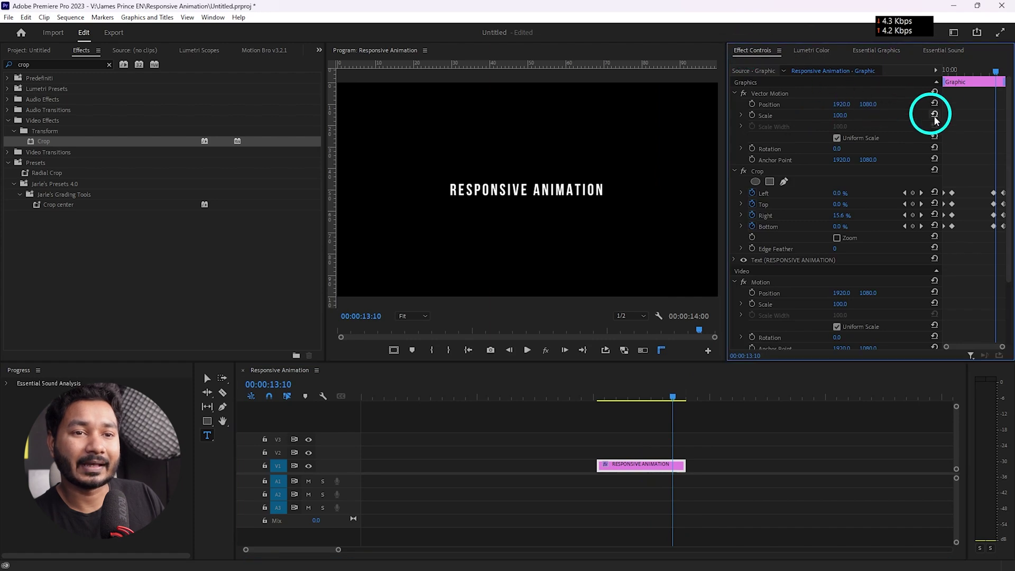
pyautogui.doubleClick(759, 52)
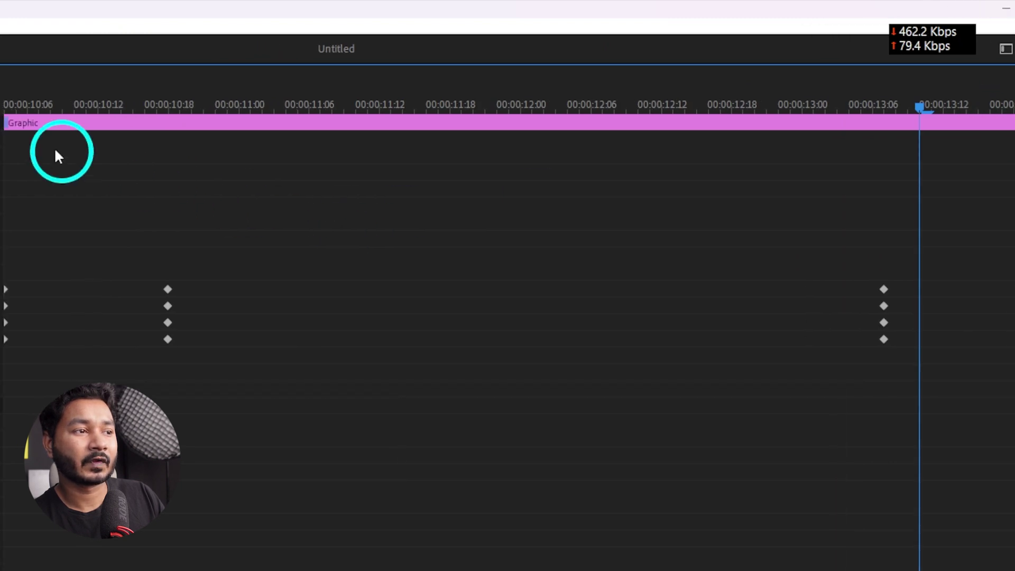
# Drag the Graphic's intro handle to 14 frames and outro handle to 18 frames.
pyautogui.moveTo(8, 125); pyautogui.dragTo(31, 126)
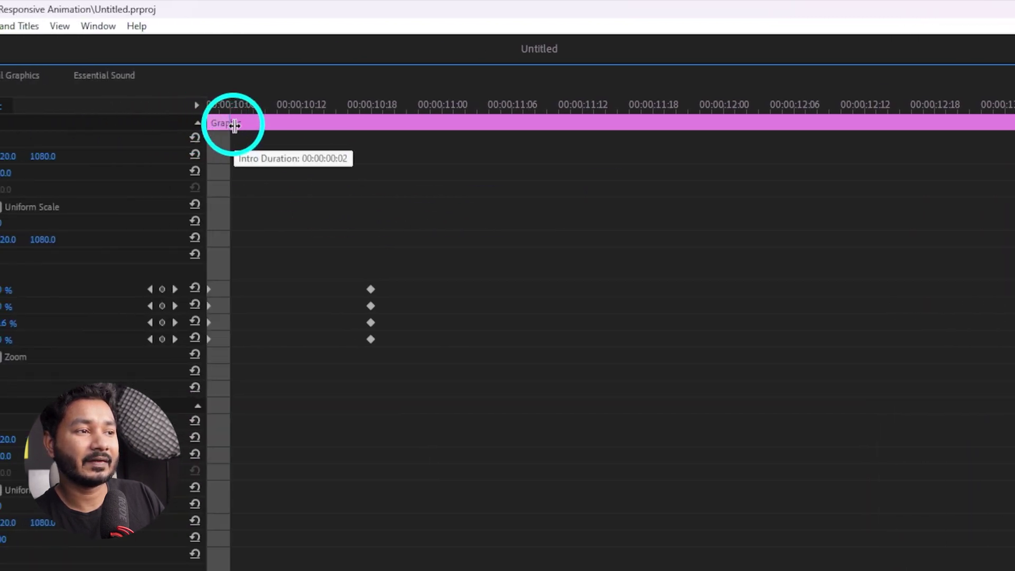
pyautogui.moveTo(234, 126); pyautogui.dragTo(386, 123)
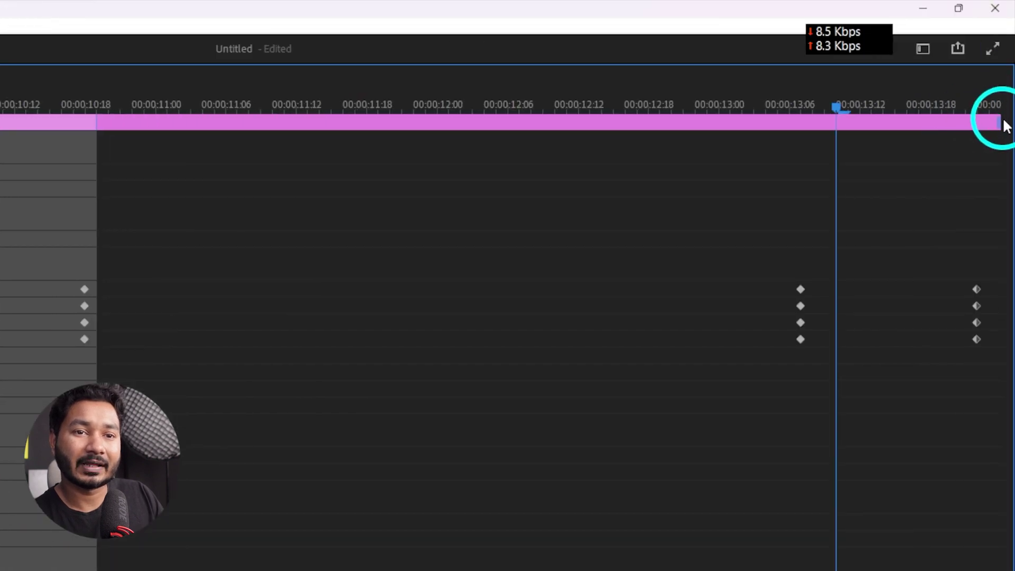
pyautogui.moveTo(997, 121); pyautogui.dragTo(783, 157)
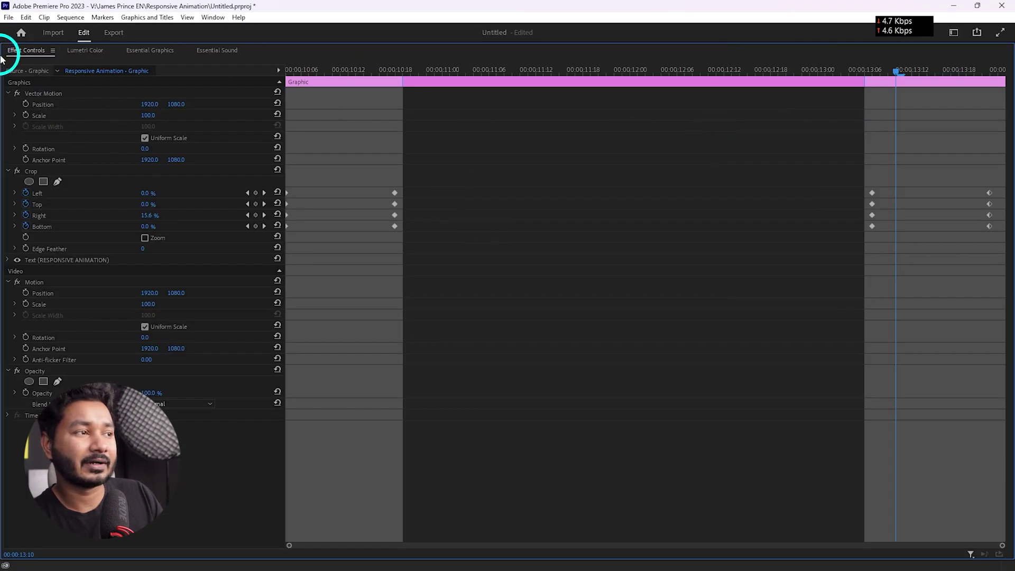
# Restore the keyframe panel, preview the title animation, and test a shorter clip end.
pyautogui.doubleClick(33, 54)
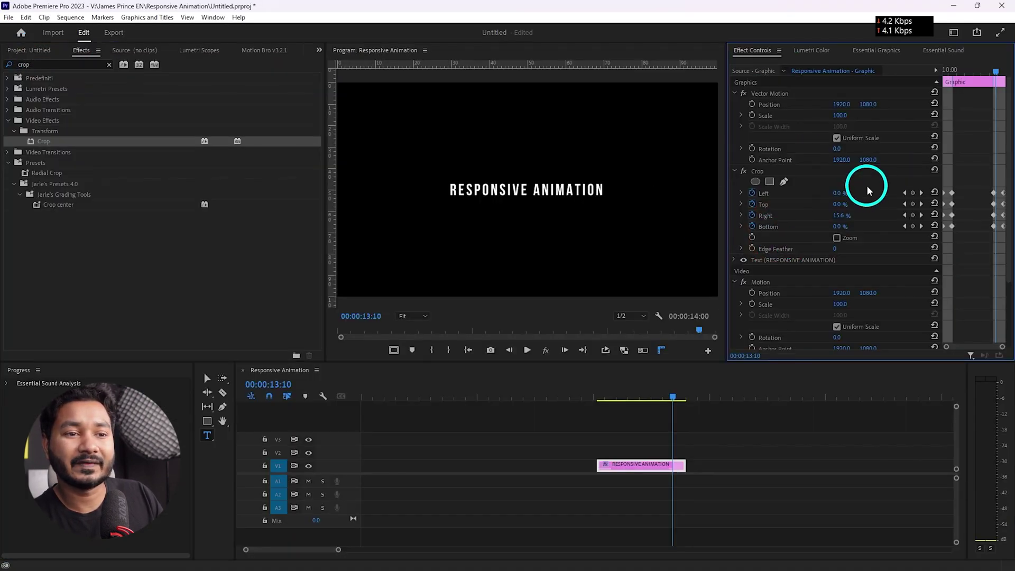
pyautogui.click(597, 394)
pyautogui.press('space')
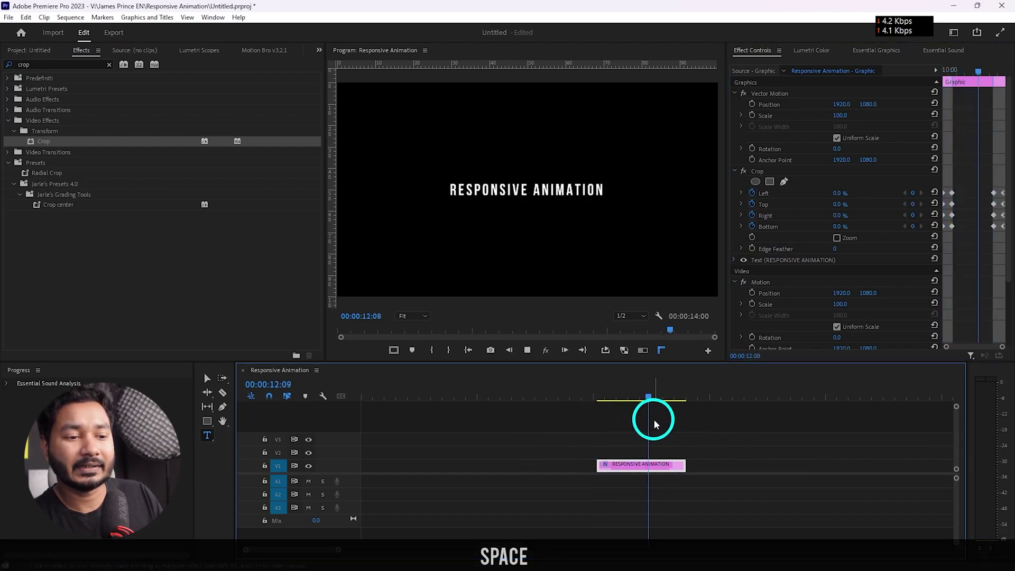
pyautogui.press('space')
pyautogui.moveTo(689, 456); pyautogui.dragTo(641, 471)
pyautogui.click(615, 394)
pyautogui.press('space')
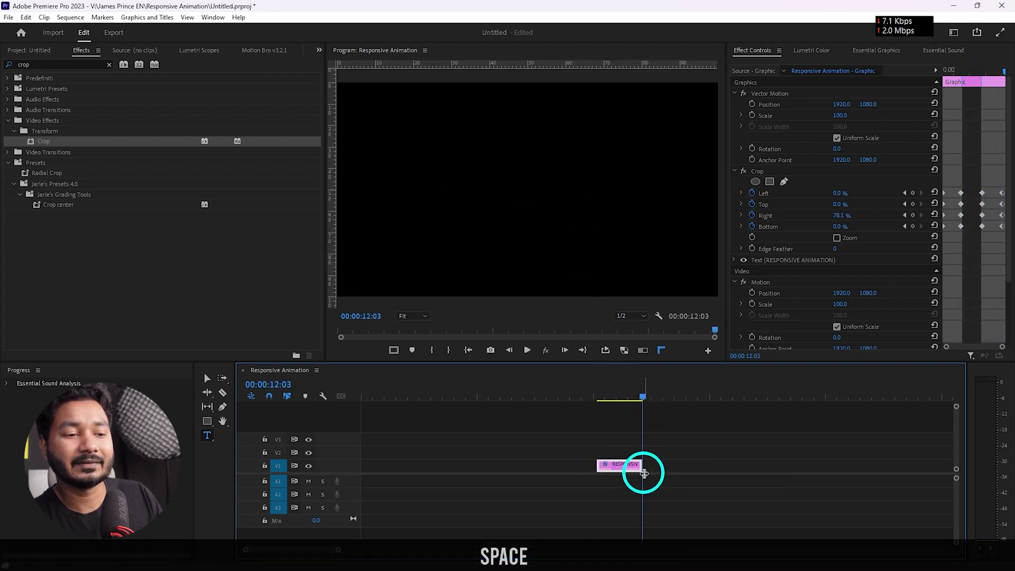
# Extend the title clip's end to about 00:00:20:19 and preview its ending.
pyautogui.moveTo(638, 467); pyautogui.dragTo(842, 468)
pyautogui.click(818, 395)
pyautogui.press('space')
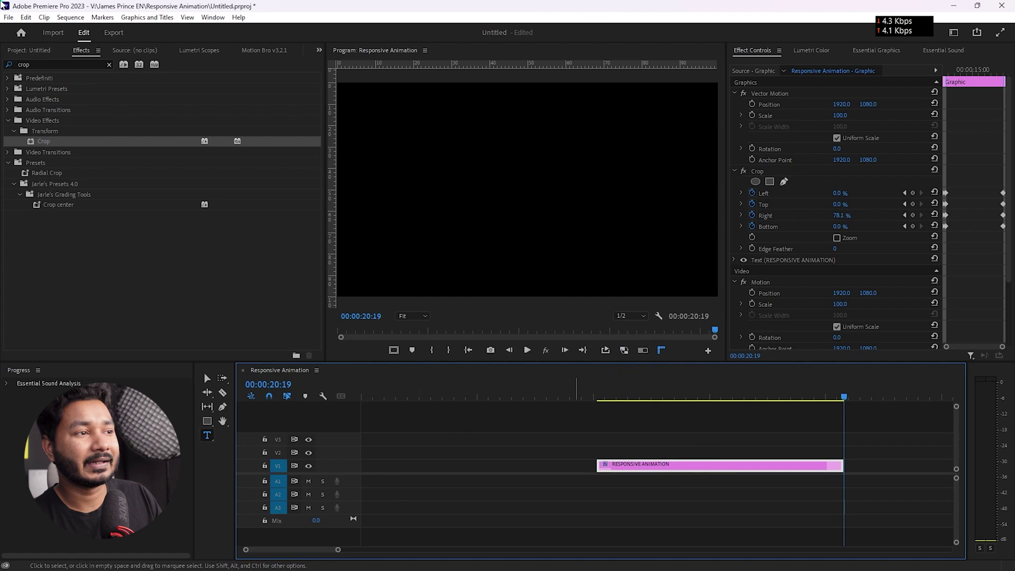
pyautogui.click(148, 17)
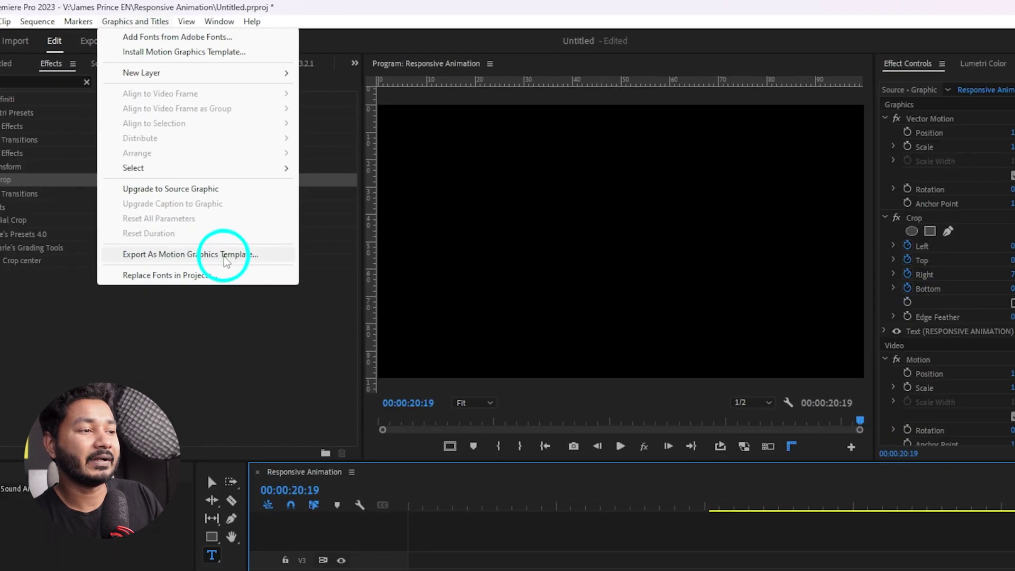
# Name the Motion Graphics Template 'responsive animation' with My Library as its destination.
pyautogui.click(233, 301)
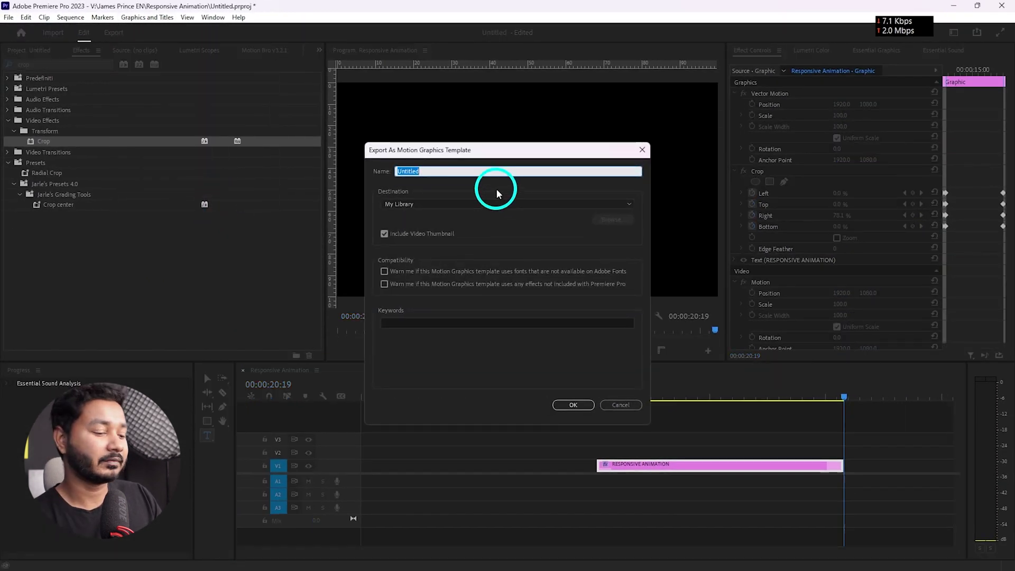
pyautogui.write('responsive animation')
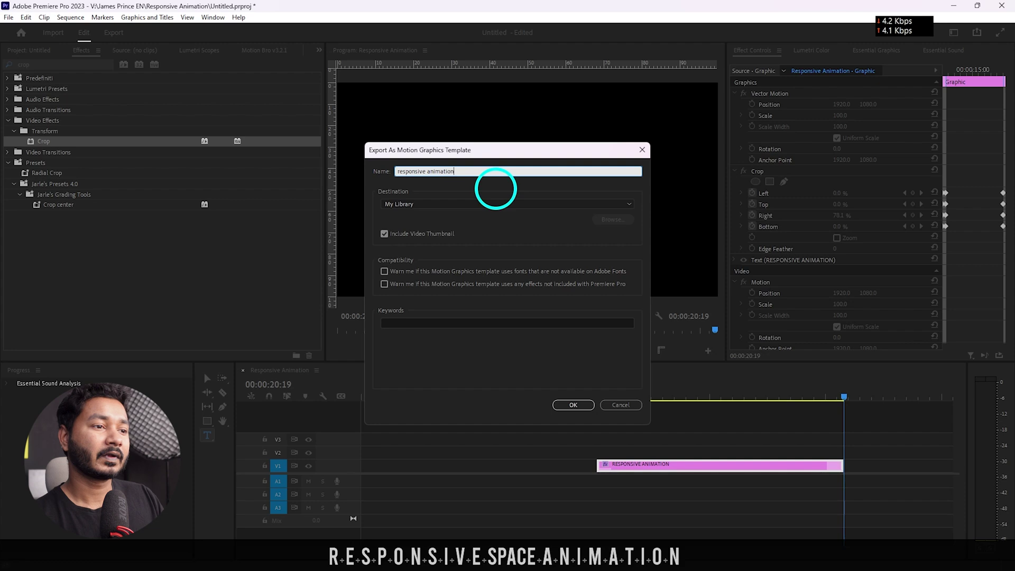
pyautogui.click(460, 203)
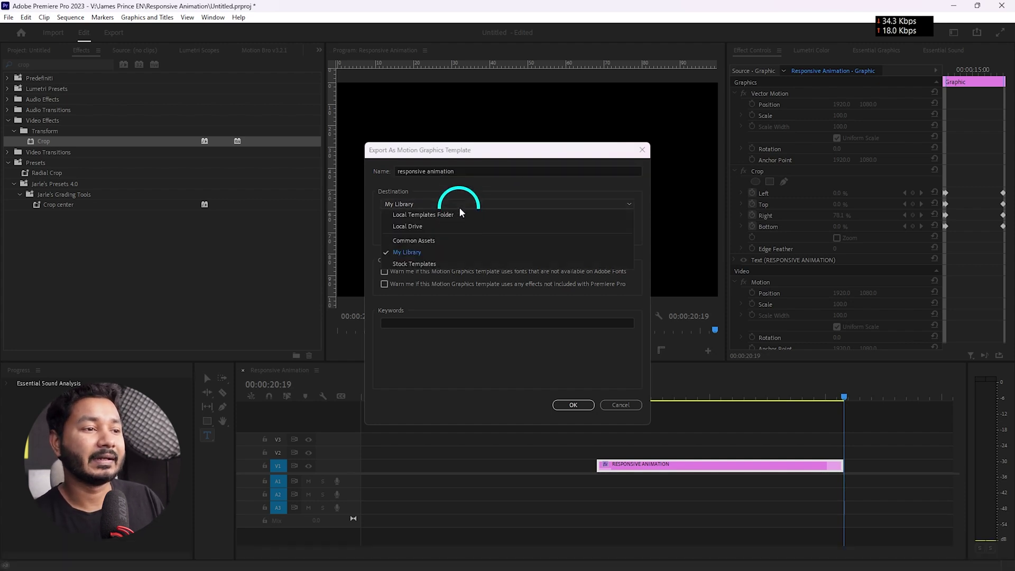
pyautogui.click(393, 252)
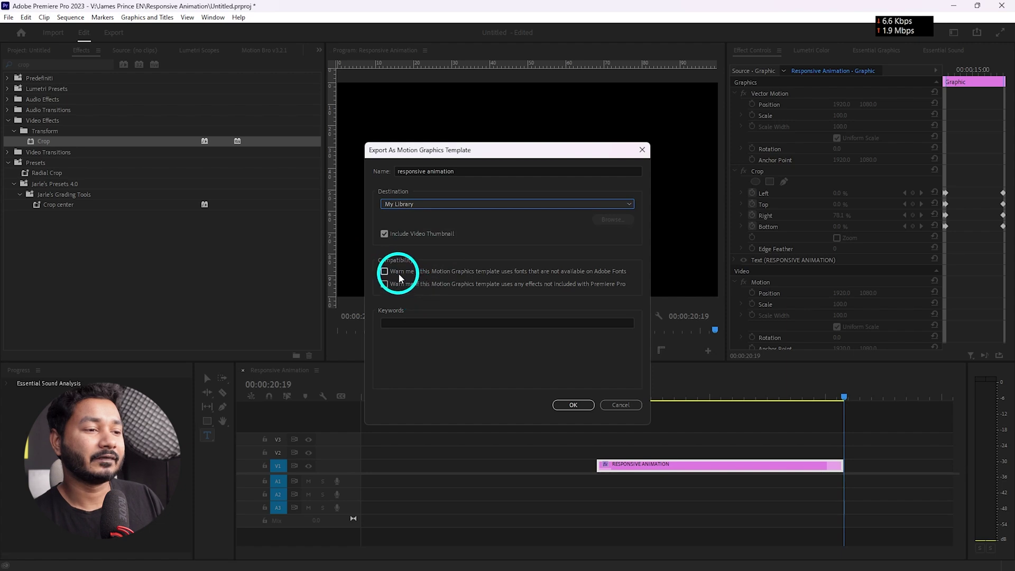
pyautogui.click(398, 273)
# Tag the template with the keyword 'resposive' and export it.
pyautogui.click(457, 321)
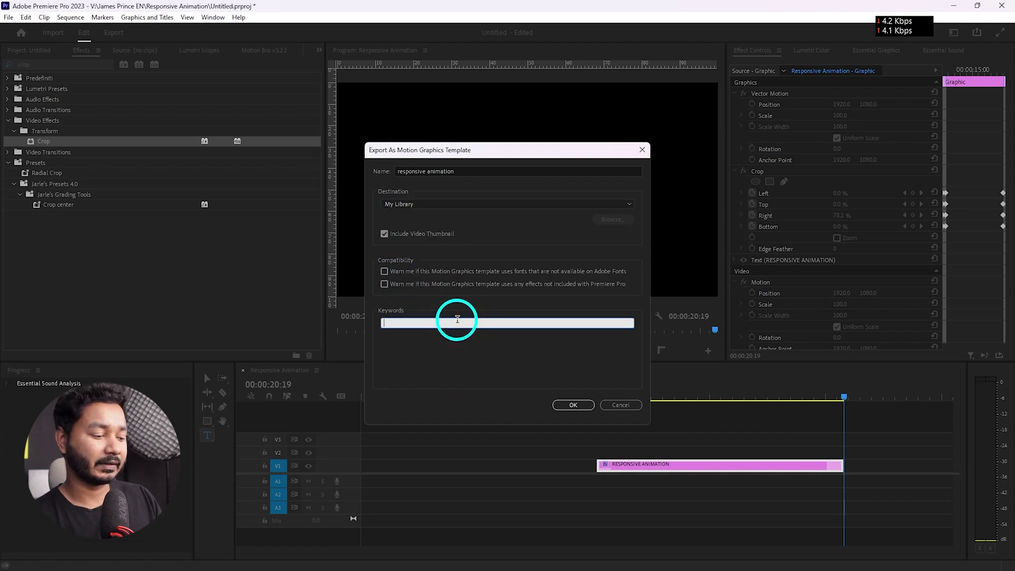
pyautogui.write('resposive')
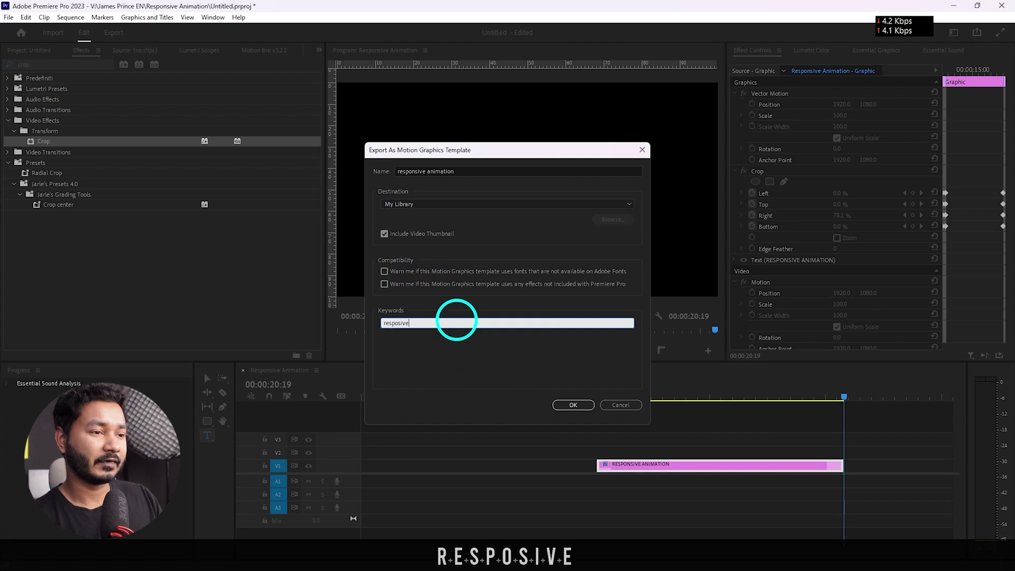
pyautogui.press('Return')
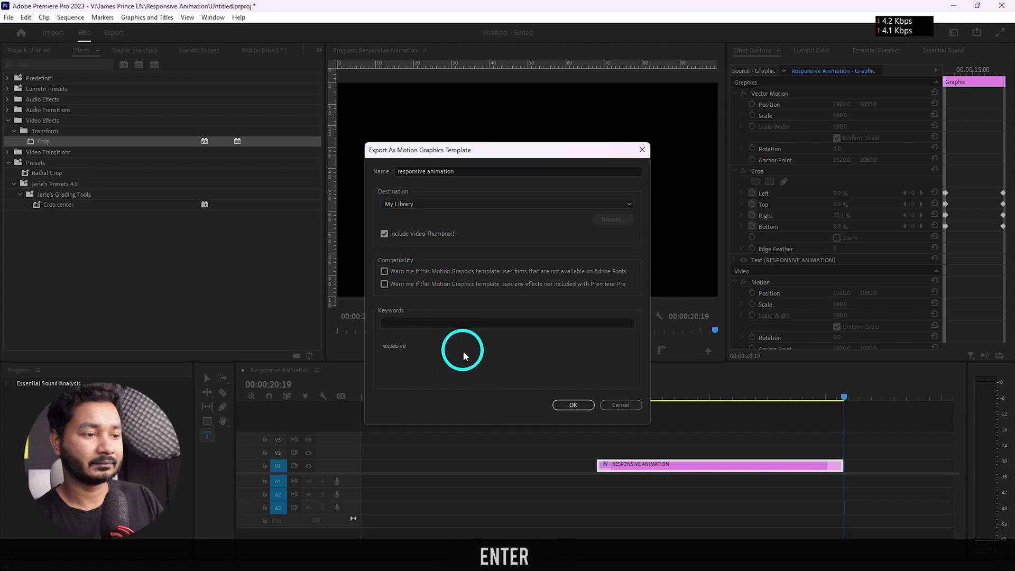
pyautogui.click(584, 403)
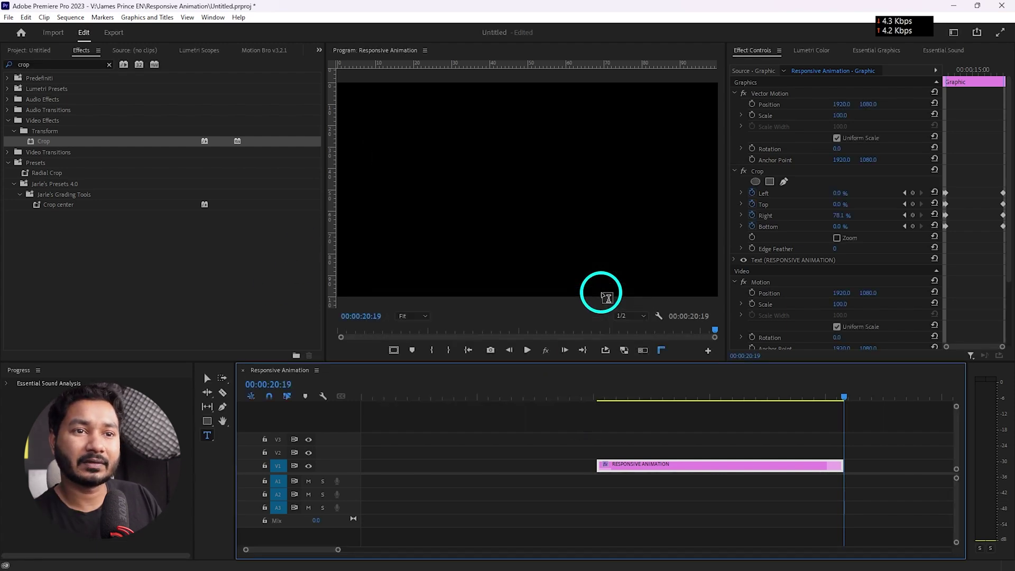
# Browse My Templates in Essential Graphics and place the 'responsive animation' template on track V3.
pyautogui.click(873, 52)
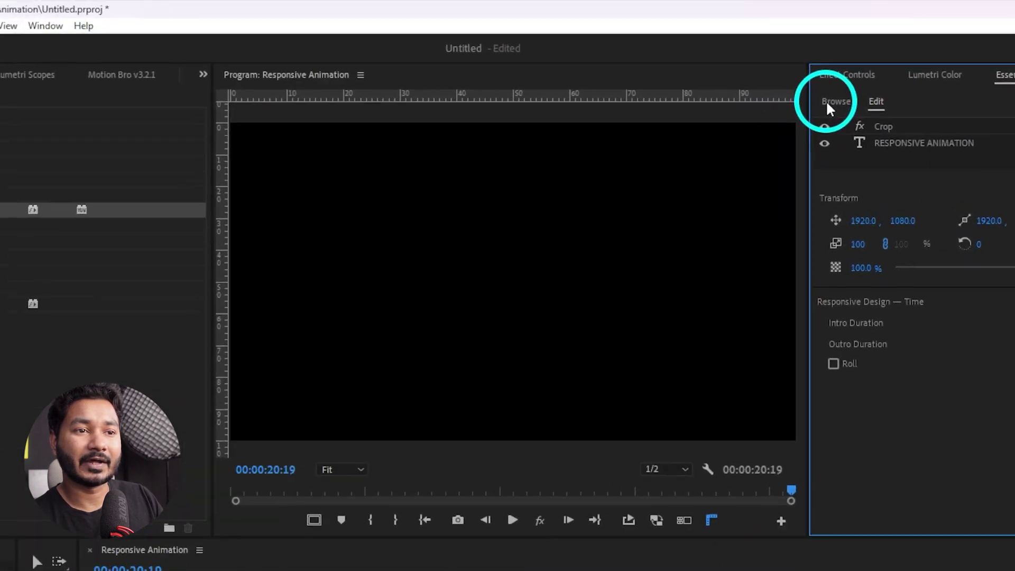
pyautogui.click(739, 71)
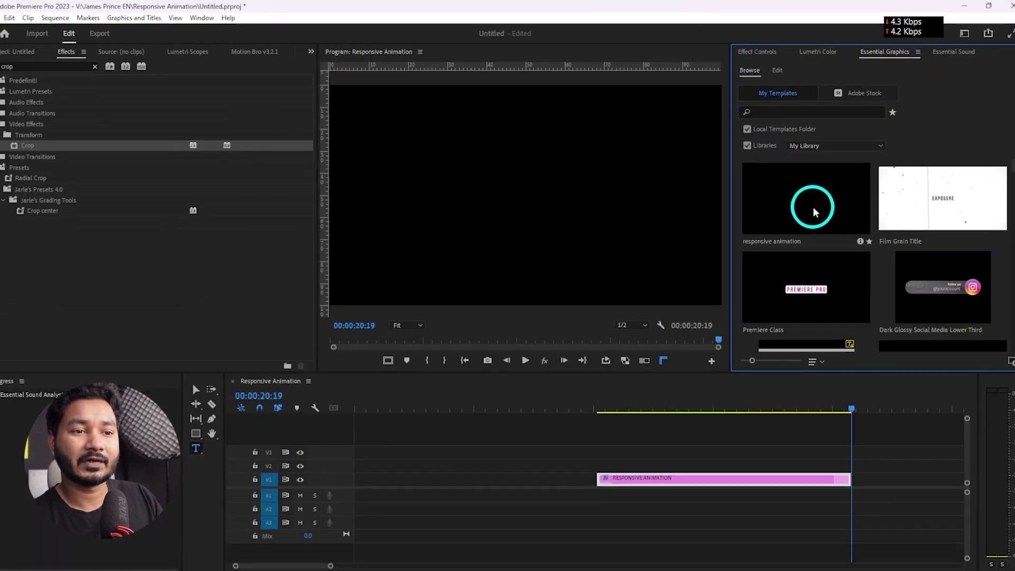
pyautogui.moveTo(791, 213); pyautogui.dragTo(541, 420)
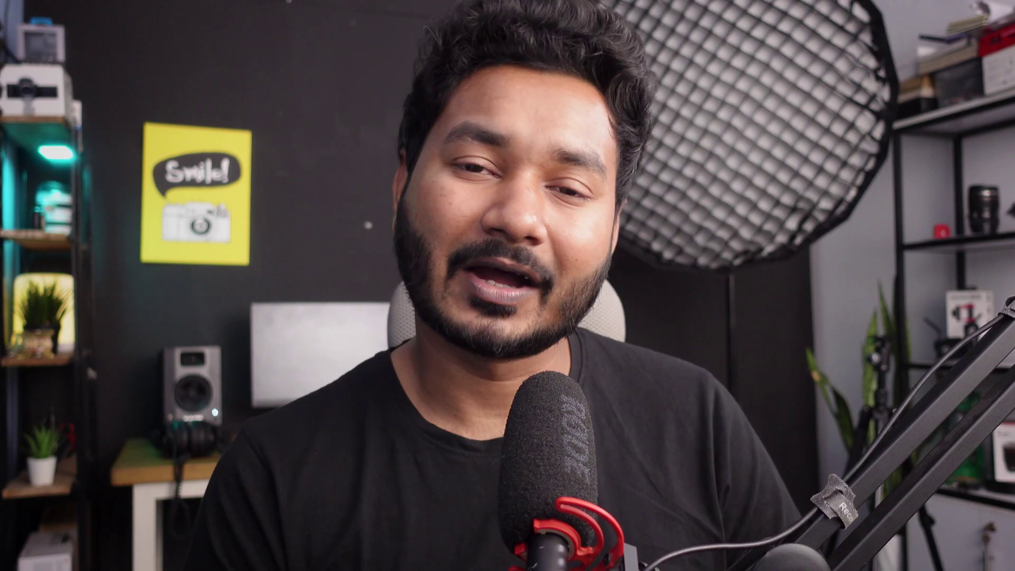